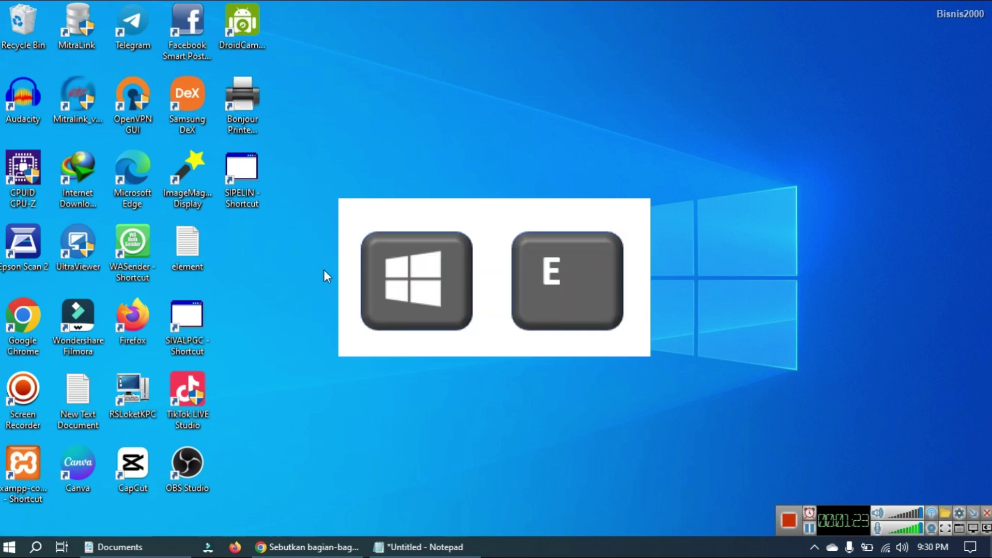
- Open and close a File Explorer window, and open File Explorer again from the Start quick links
{"action": "key", "text": "super+e"}
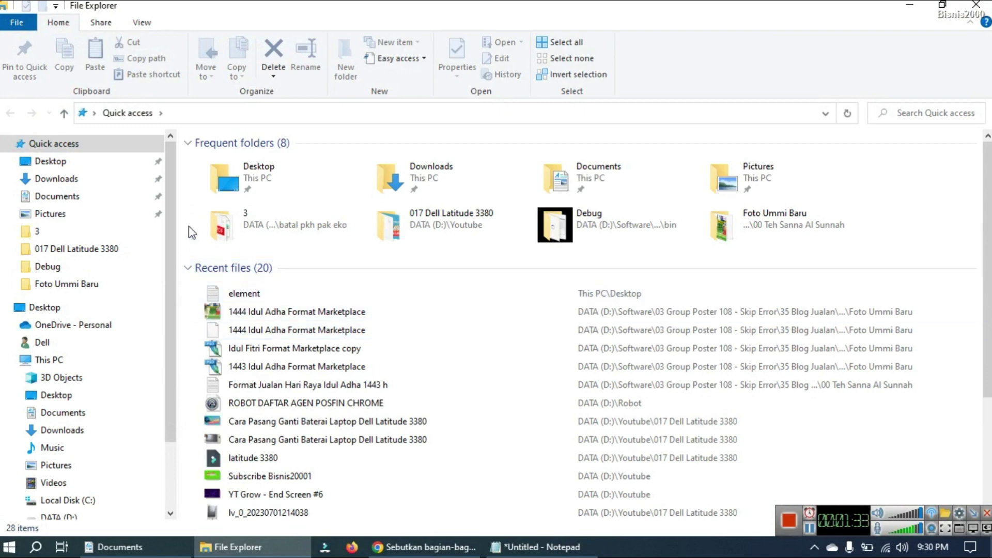
{"action": "left_click", "coordinate": [975, 5]}
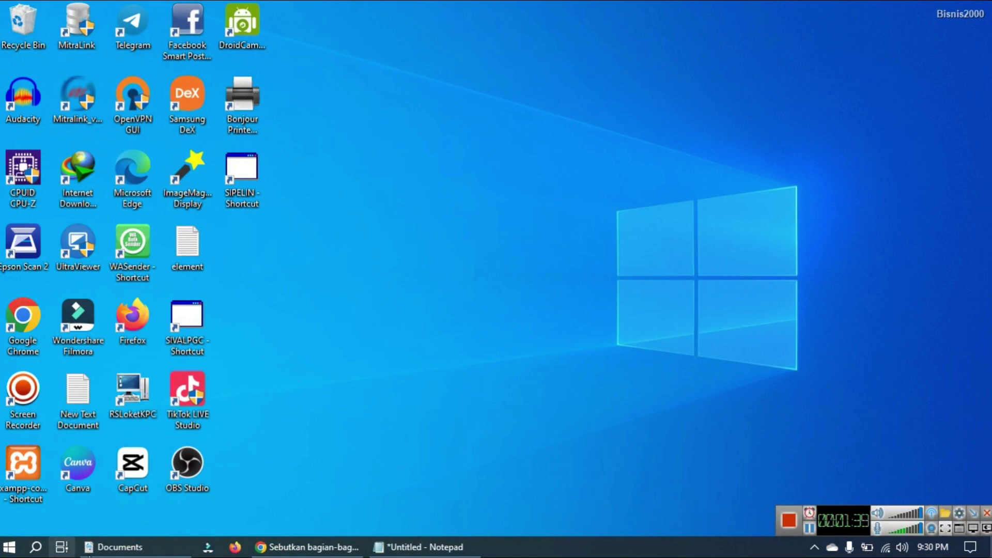
{"action": "left_click", "coordinate": [10, 550]}
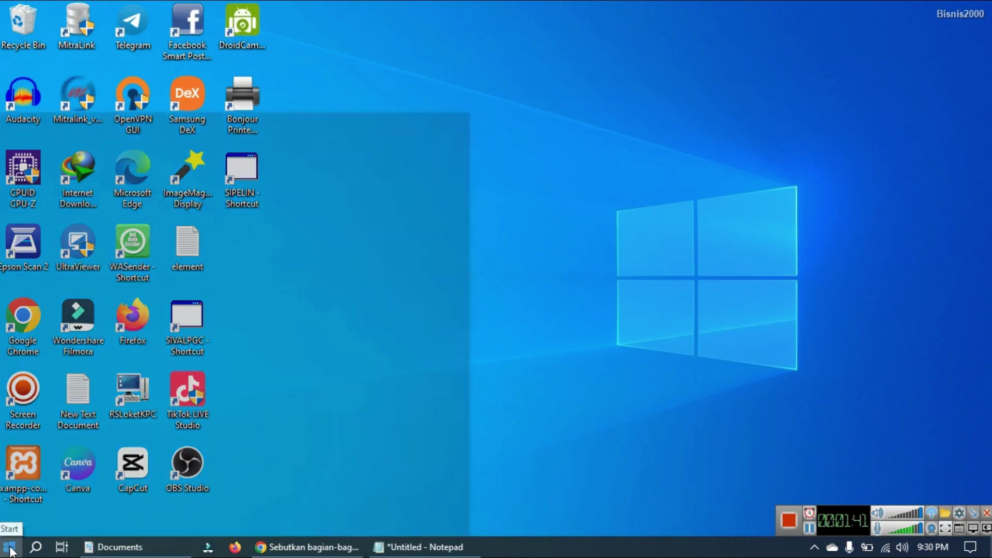
{"action": "right_click", "coordinate": [29, 531]}
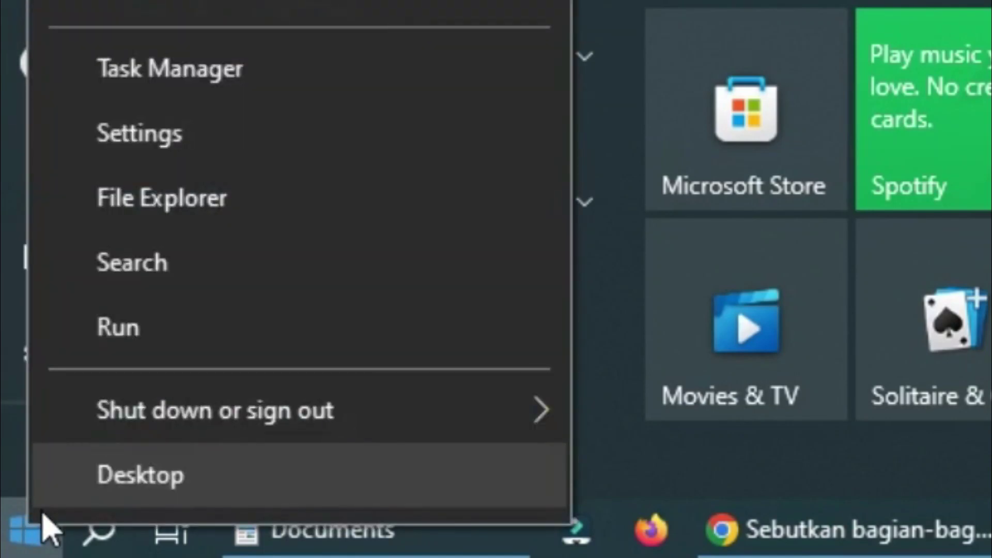
{"action": "right_click", "coordinate": [19, 535]}
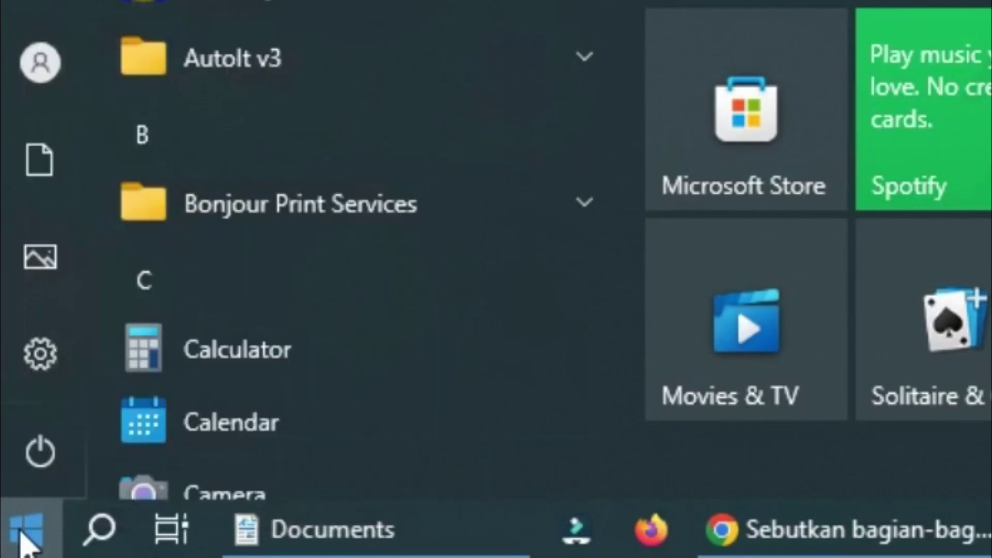
{"action": "right_click", "coordinate": [21, 531]}
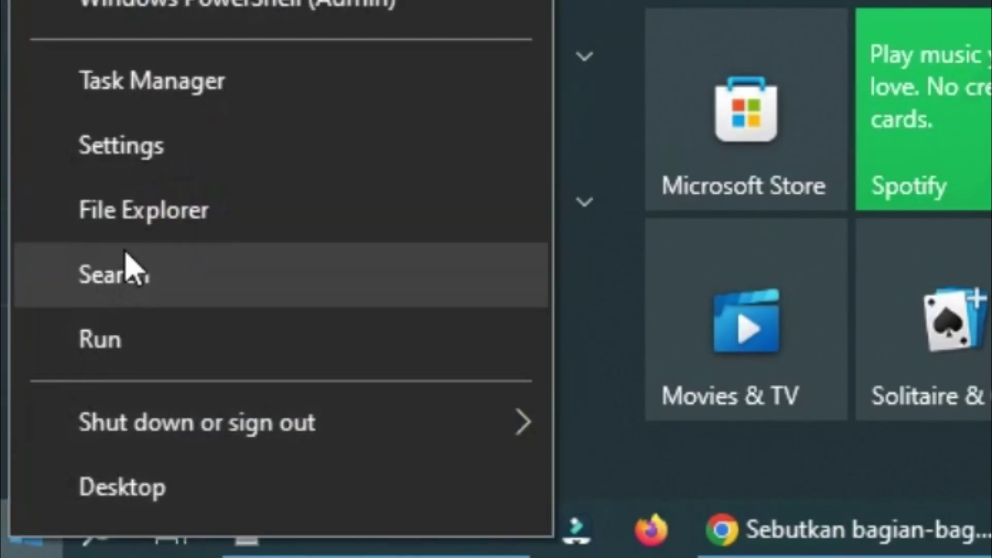
{"action": "left_click", "coordinate": [138, 227]}
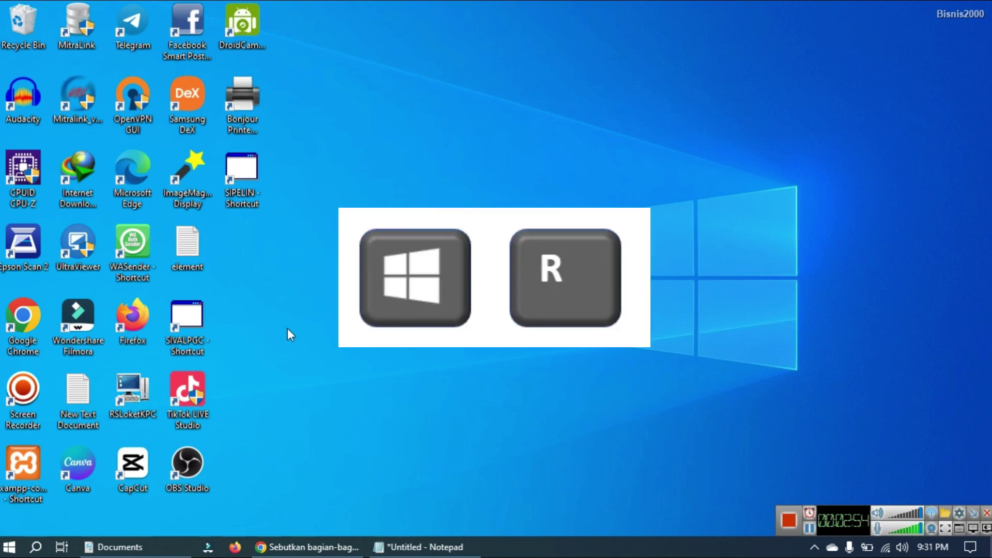
- Launch File Explorer by running explorer.exe from the Run dialog, and close the window
{"action": "key", "text": "super+r"}
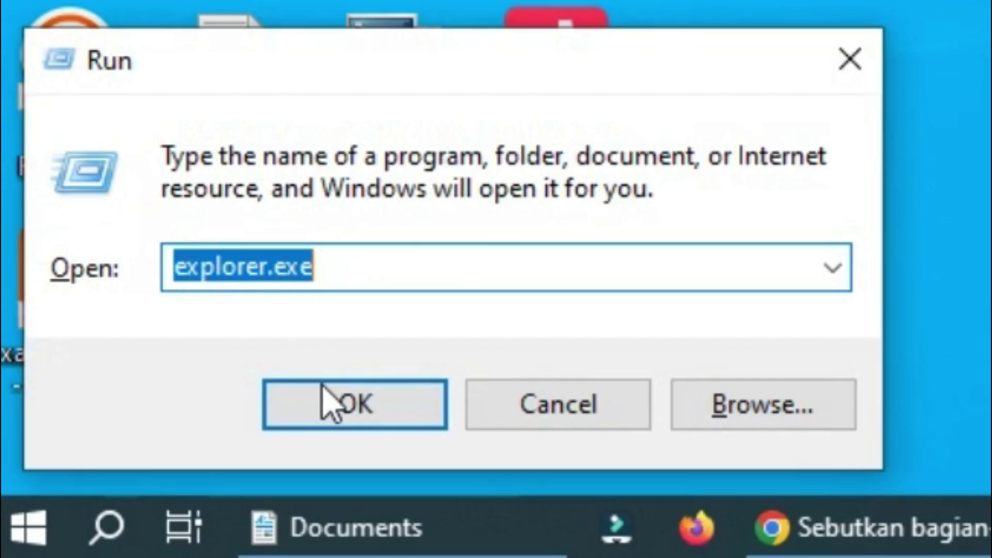
{"action": "left_click", "coordinate": [339, 407]}
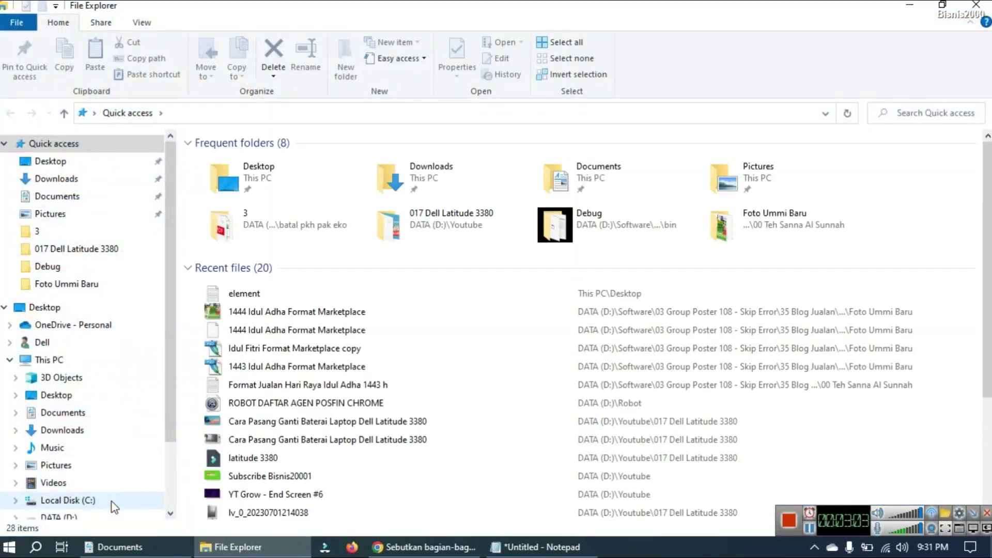
{"action": "left_click", "coordinate": [975, 5]}
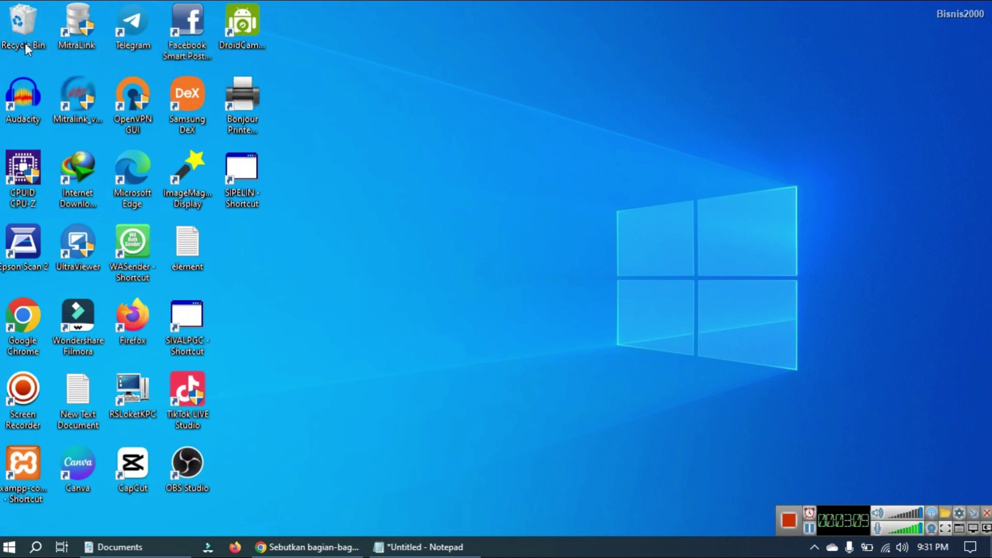
- Open the Recycle Bin to view its deleted files, and close it
{"action": "double_click", "coordinate": [21, 27]}
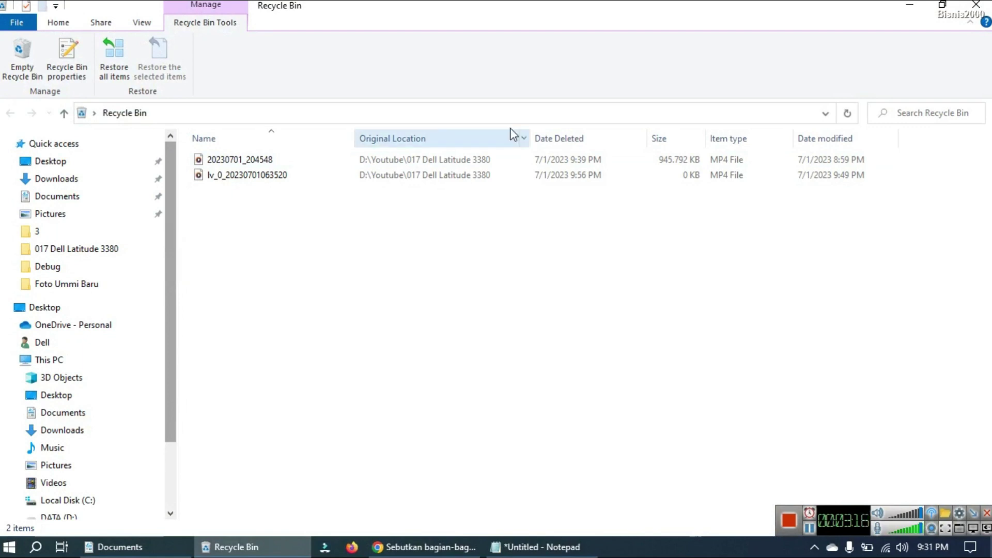
{"action": "left_click", "coordinate": [976, 6]}
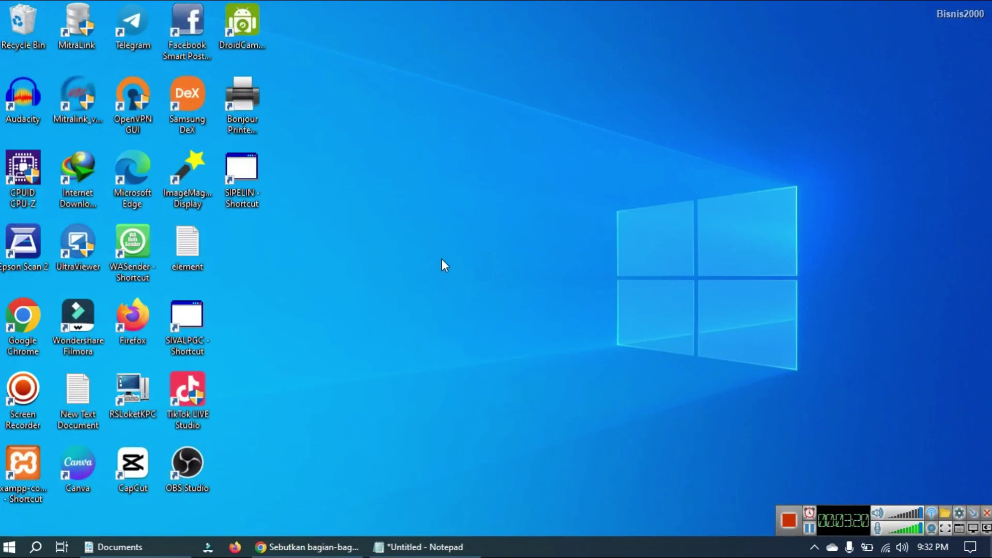
- Open File Explorer and look through the folder tree from Quick access down to the Recycle Bin
{"action": "key", "text": "super+e"}
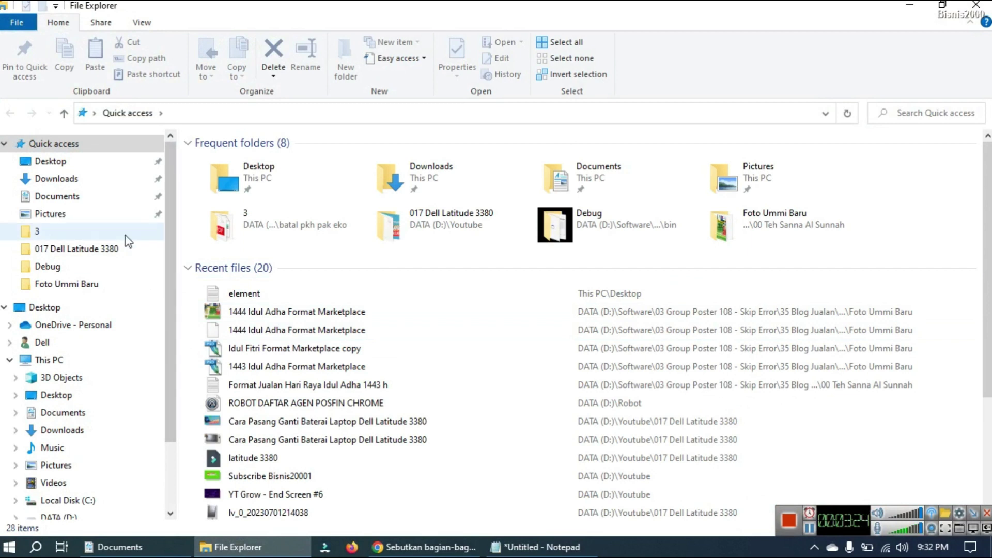
{"action": "left_click_drag", "start_coordinate": [172, 178], "coordinate": [169, 158]}
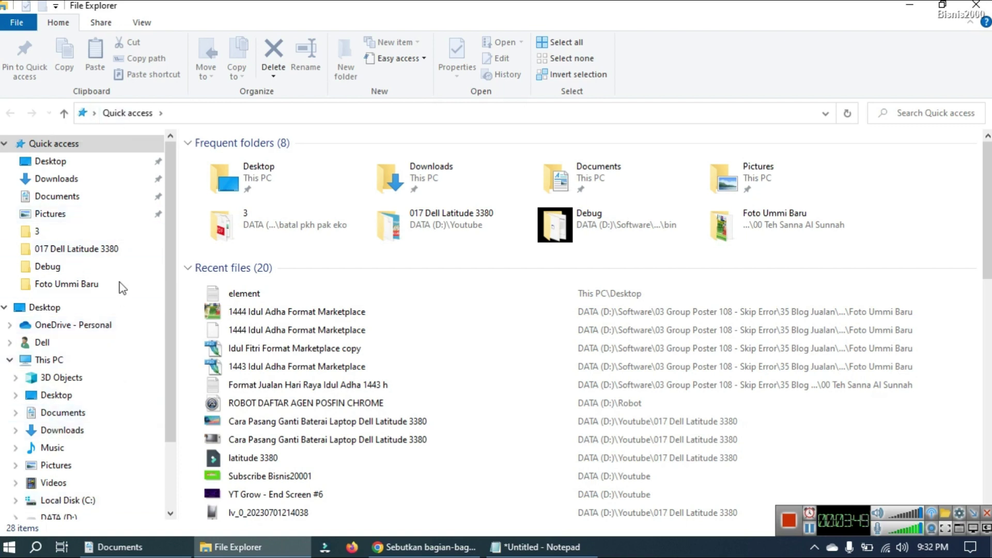
{"action": "mouse_move", "coordinate": [173, 222]}
{"action": "left_mouse_down"}
{"action": "mouse_move", "coordinate": [167, 250]}
{"action": "mouse_move", "coordinate": [176, 215]}
{"action": "left_mouse_up"}
{"action": "mouse_move", "coordinate": [167, 213]}
{"action": "left_mouse_down"}
{"action": "mouse_move", "coordinate": [165, 267]}
{"action": "mouse_move", "coordinate": [169, 202]}
{"action": "left_mouse_up"}
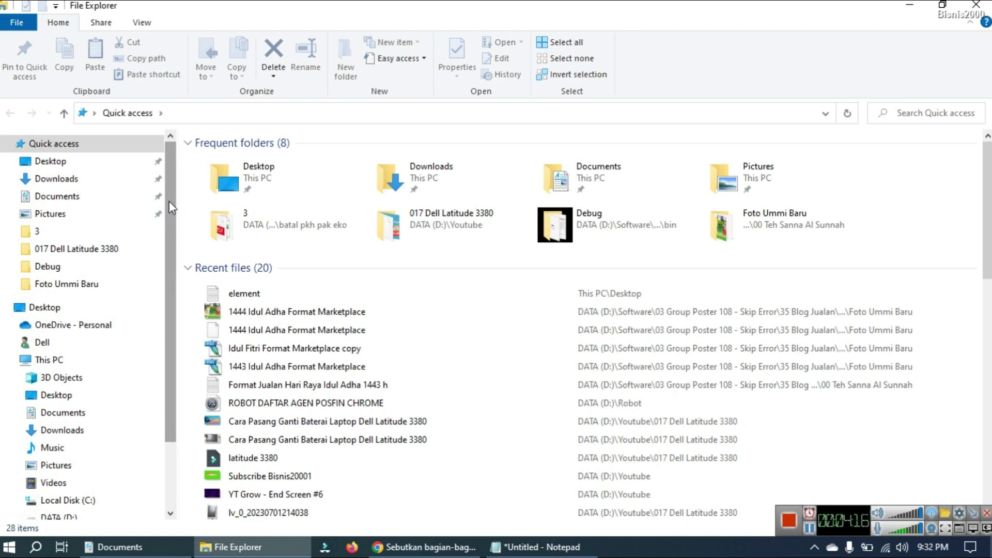
{"action": "left_click_drag", "start_coordinate": [169, 201], "coordinate": [170, 175]}
{"action": "scroll", "coordinate": [172, 178], "scroll_direction": "down", "scroll_amount": 2}
{"action": "scroll", "coordinate": [172, 176], "scroll_direction": "up", "scroll_amount": 2}
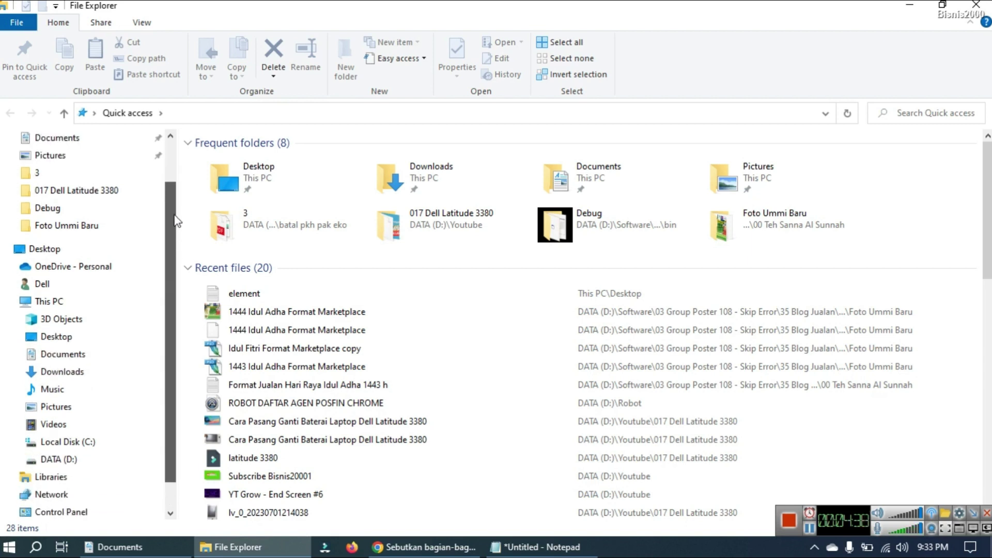
{"action": "scroll", "coordinate": [172, 175], "scroll_direction": "down", "scroll_amount": 2}
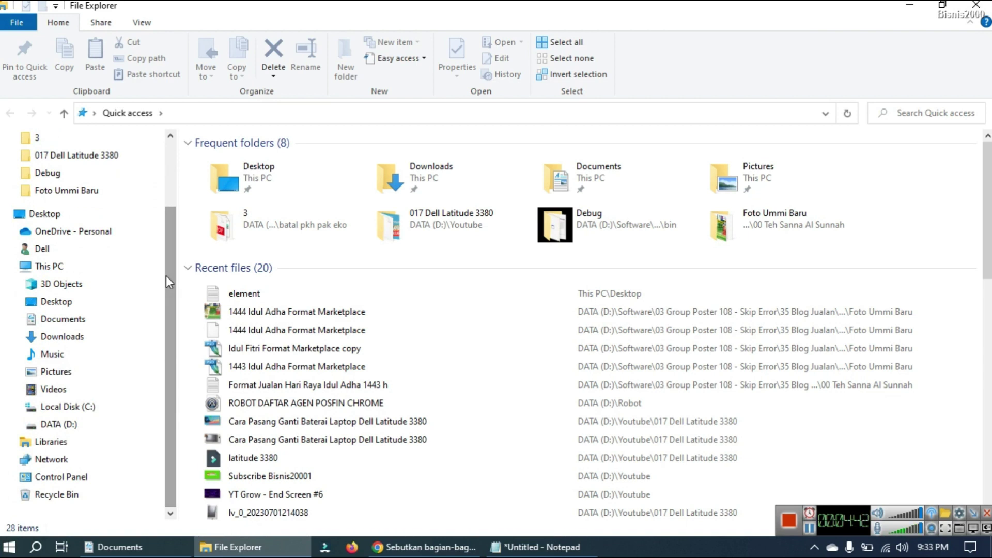
{"action": "left_click_drag", "start_coordinate": [166, 275], "coordinate": [174, 193]}
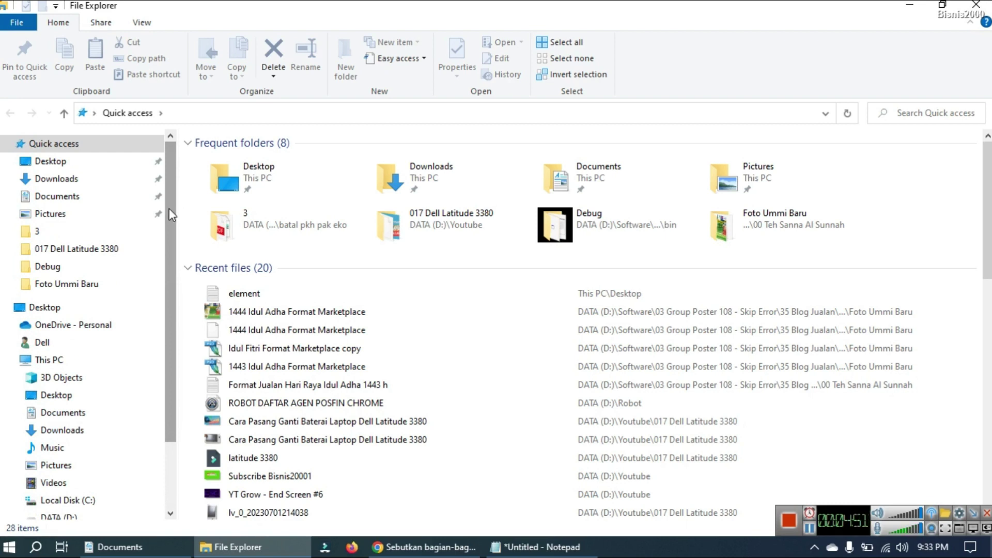
- View the contents of Local Disk (C:) and go to the DATA (D:) drive
{"action": "scroll", "coordinate": [172, 299], "scroll_direction": "down", "scroll_amount": 2}
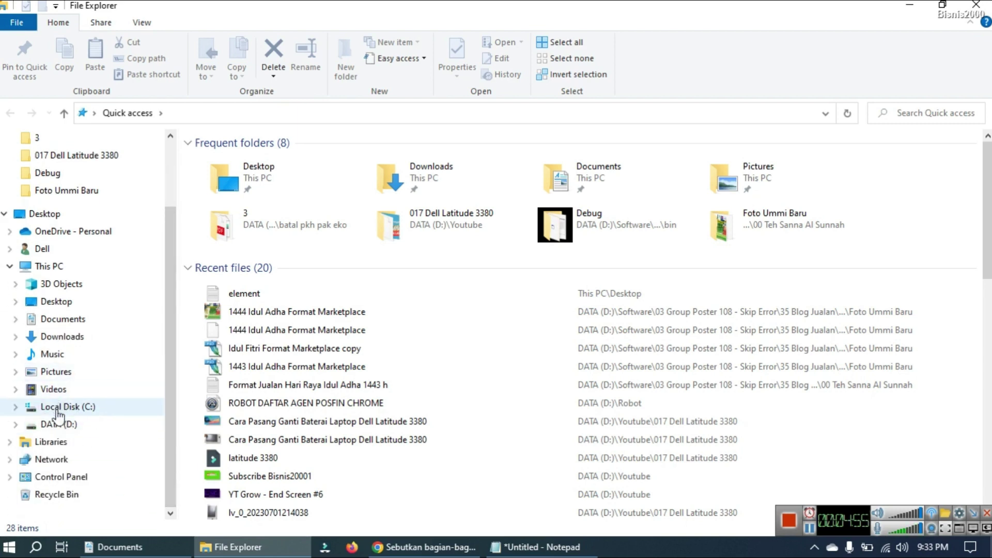
{"action": "left_click", "coordinate": [74, 410]}
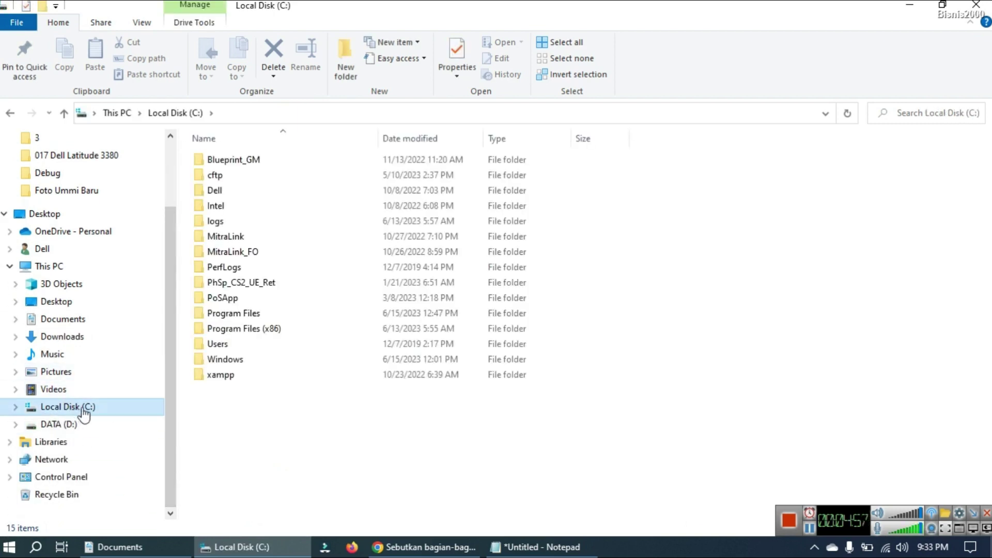
{"action": "left_click", "coordinate": [68, 431]}
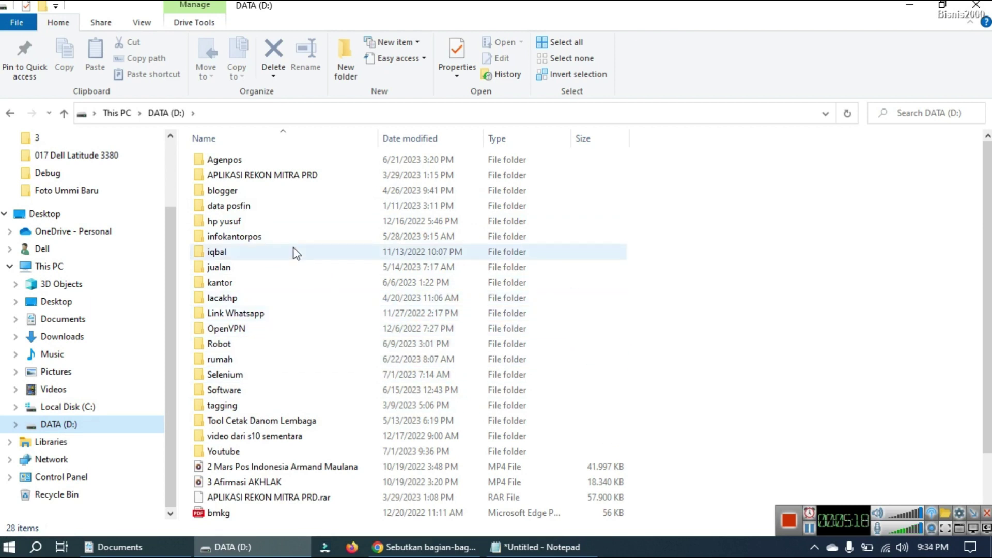
- Switch to the Notepad outline, highlight item 2, "membuat dan menghapus folder", and return to File Explorer
{"action": "left_click", "coordinate": [504, 548]}
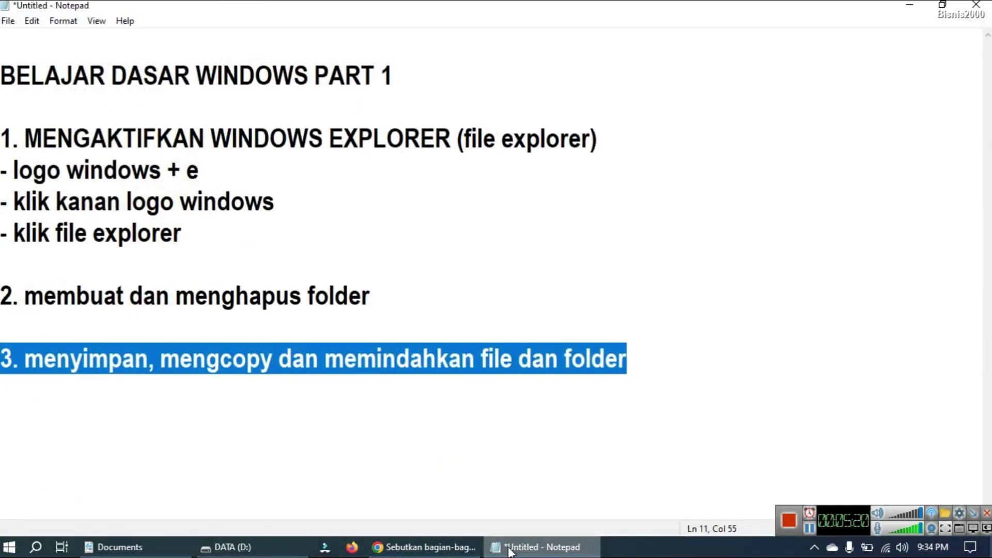
{"action": "left_click_drag", "start_coordinate": [2, 295], "coordinate": [397, 314]}
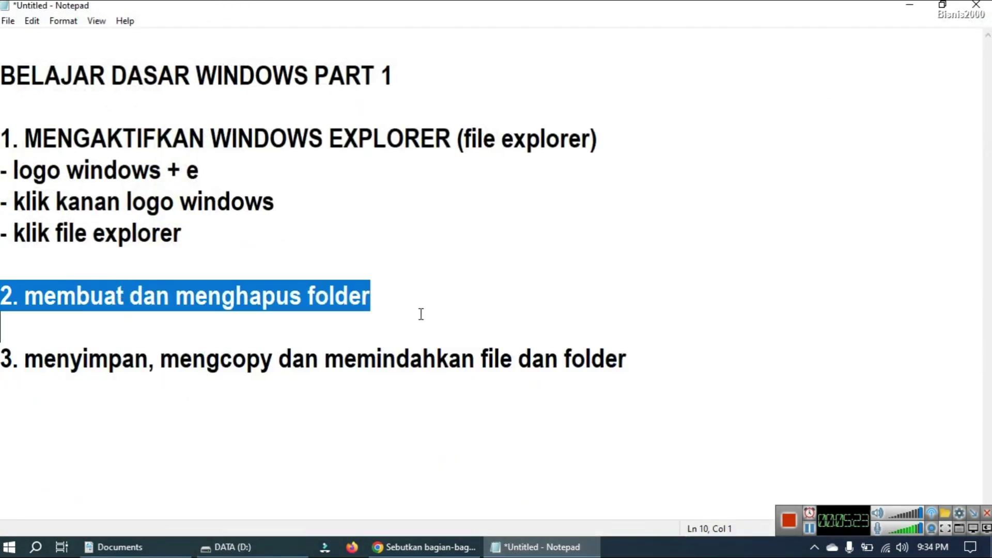
{"action": "left_click", "coordinate": [909, 6]}
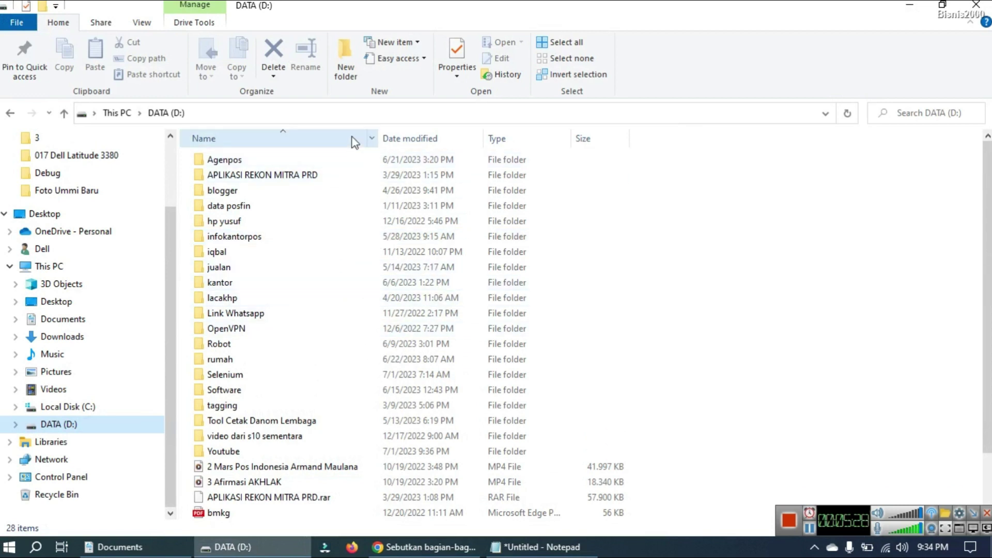
- Create a new folder named Latihan on the DATA (D:) drive
{"action": "left_click", "coordinate": [345, 68]}
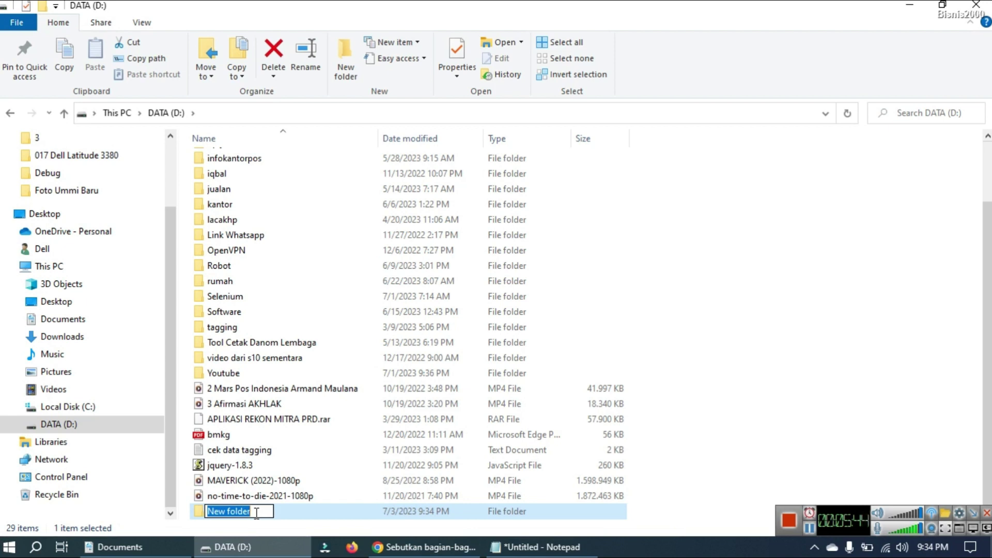
{"action": "type", "text": "Latihan"}
{"action": "key", "text": "Return"}
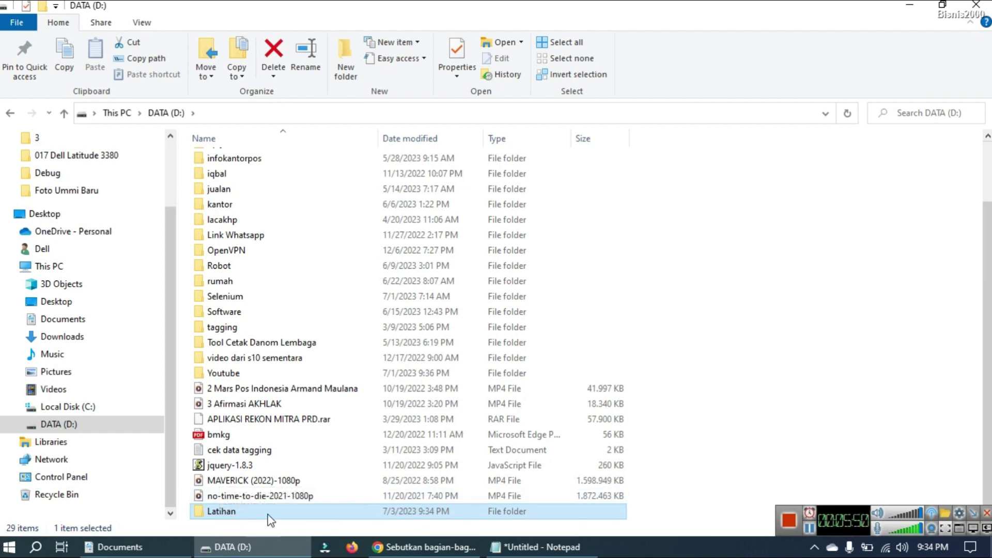
- Open the Latihan folder and expand the DATA (D:) drive in the folder tree to locate it there
{"action": "double_click", "coordinate": [224, 512]}
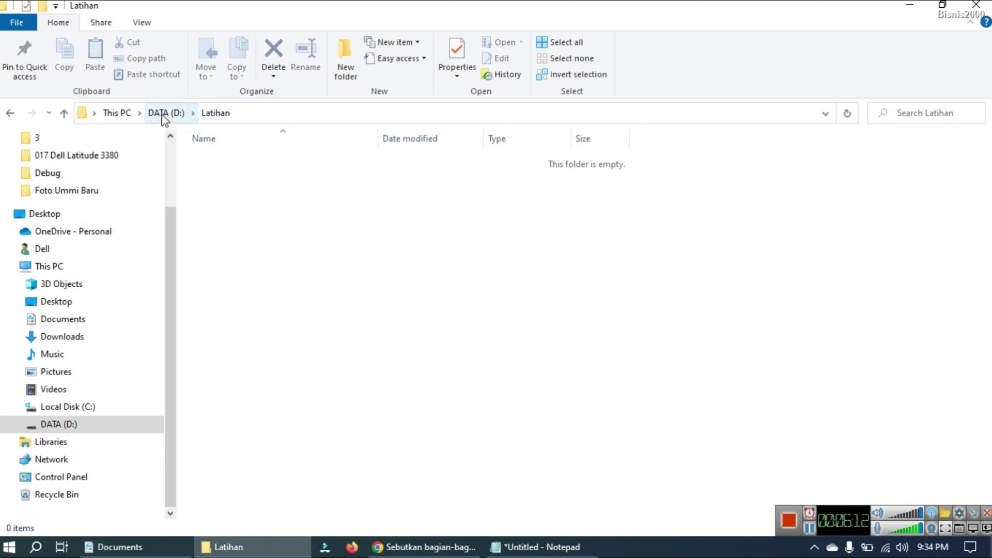
{"action": "left_click", "coordinate": [17, 423]}
{"action": "left_click_drag", "start_coordinate": [175, 341], "coordinate": [172, 314]}
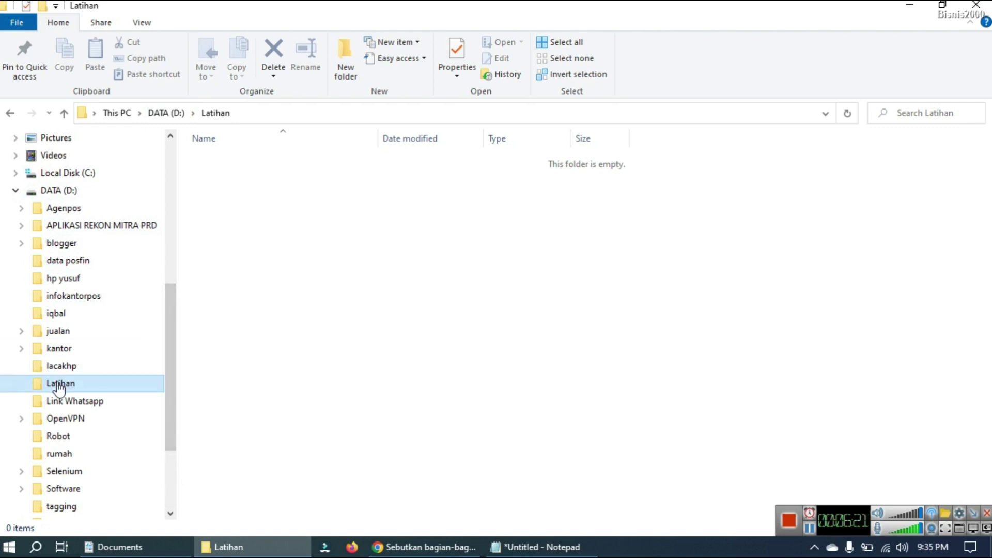
{"action": "right_click", "coordinate": [224, 211]}
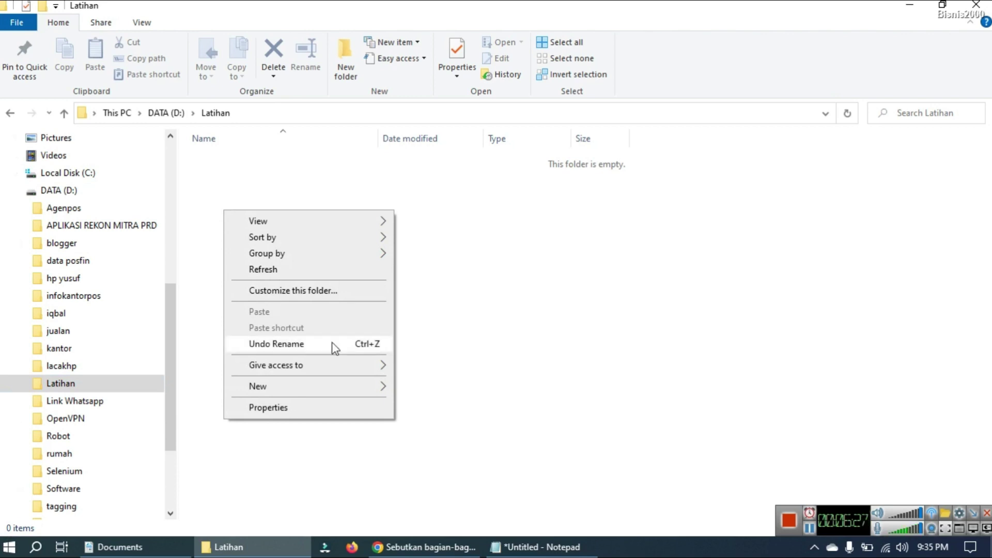
{"action": "mouse_move", "coordinate": [341, 394]}
{"action": "left_click", "coordinate": [569, 484]}
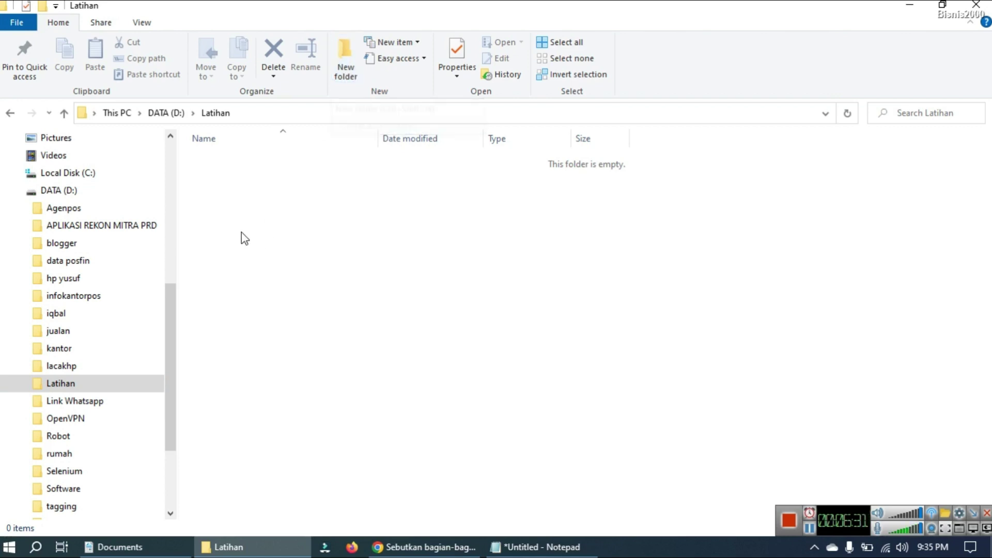
- Create a subfolder named Komputer inside the Latihan folder
{"action": "right_click", "coordinate": [227, 224]}
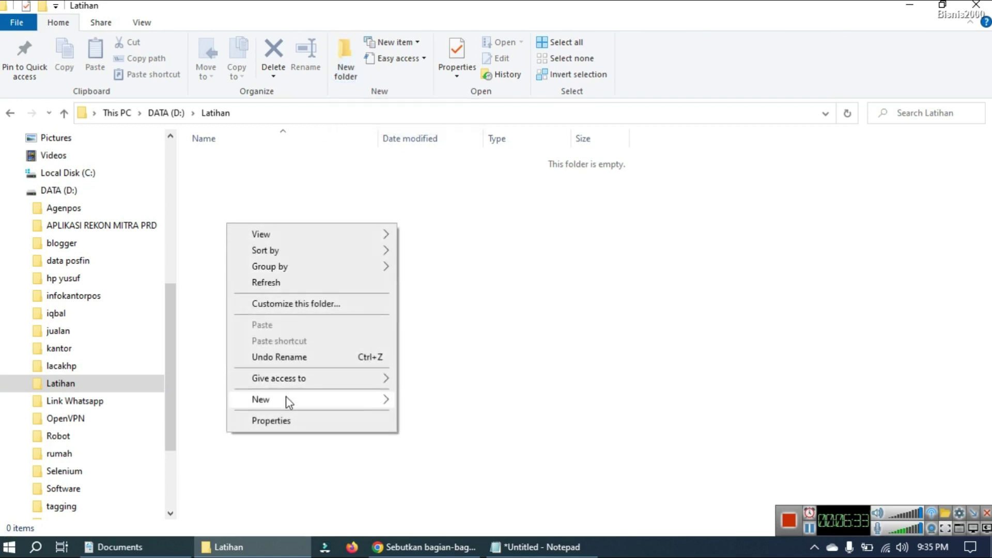
{"action": "mouse_move", "coordinate": [286, 402]}
{"action": "left_click", "coordinate": [446, 232]}
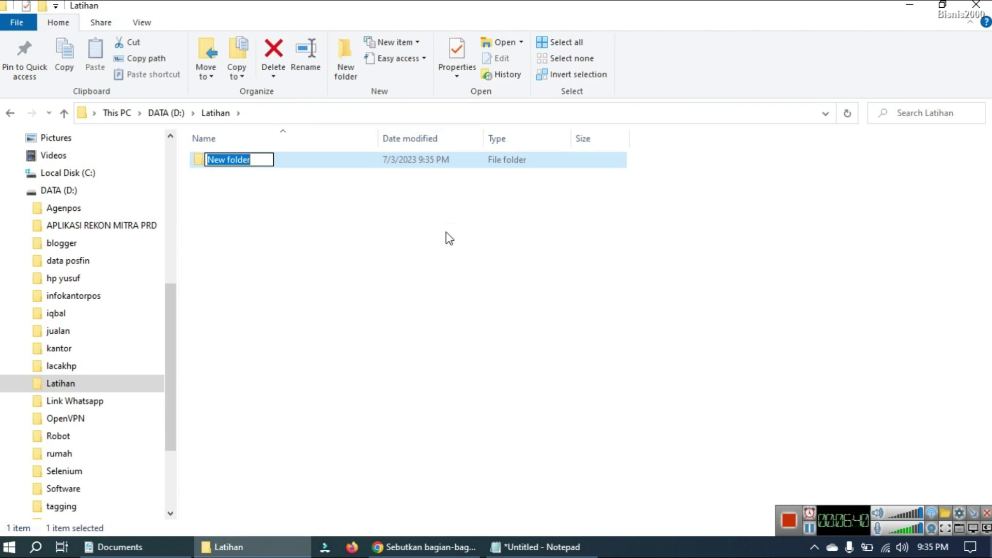
{"action": "type", "text": "Kompiut"}
{"action": "key", "text": "BackSpace"}
{"action": "key", "text": "BackSpace"}
{"action": "key", "text": "BackSpace"}
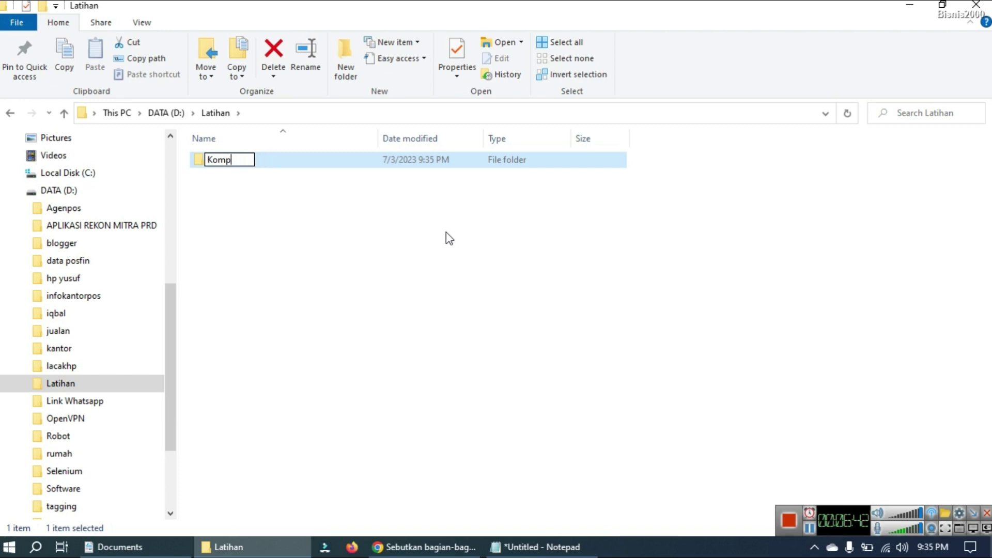
{"action": "type", "text": "uter"}
{"action": "key", "text": "Return"}
- Create a subfolder named Android inside the Latihan folder
{"action": "left_click", "coordinate": [345, 61]}
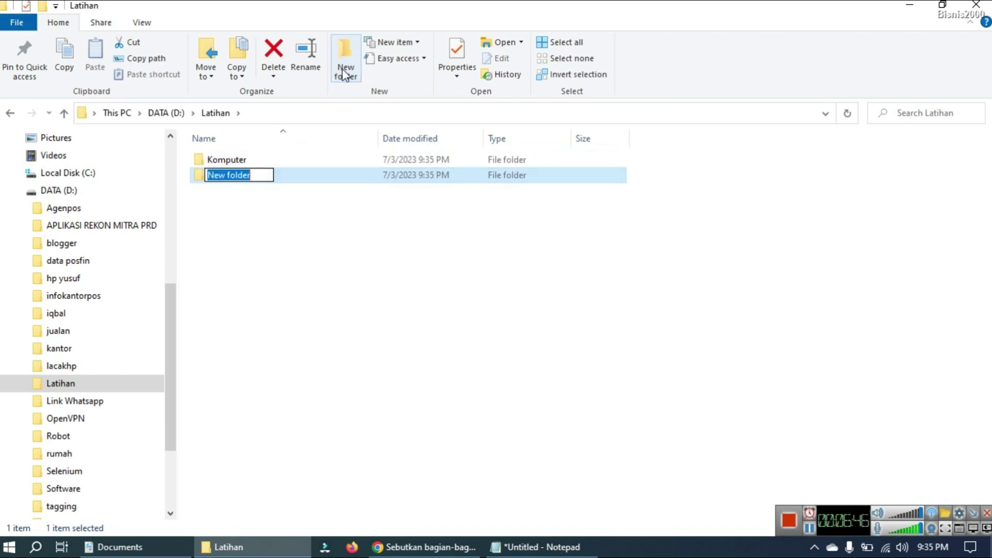
{"action": "type", "text": "Android"}
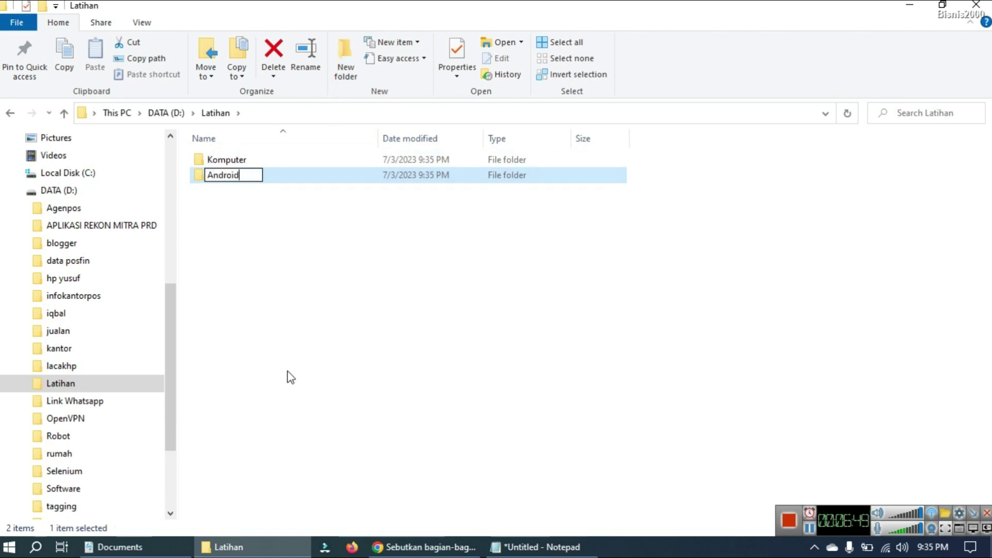
{"action": "key", "text": "Return"}
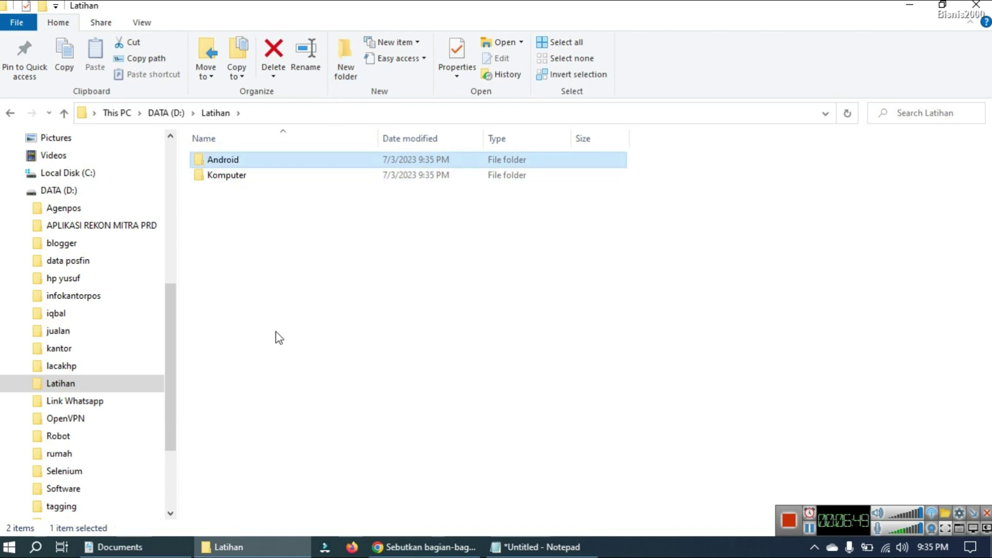
- Create a subfolder named Program inside the Latihan folder and expand Latihan in the folder tree
{"action": "right_click", "coordinate": [213, 239]}
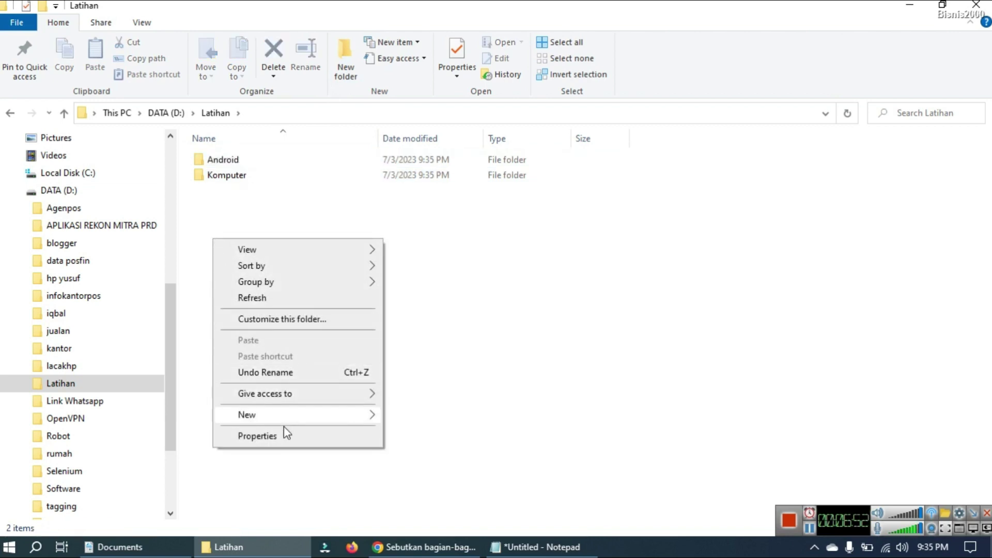
{"action": "mouse_move", "coordinate": [288, 422]}
{"action": "left_click", "coordinate": [437, 248]}
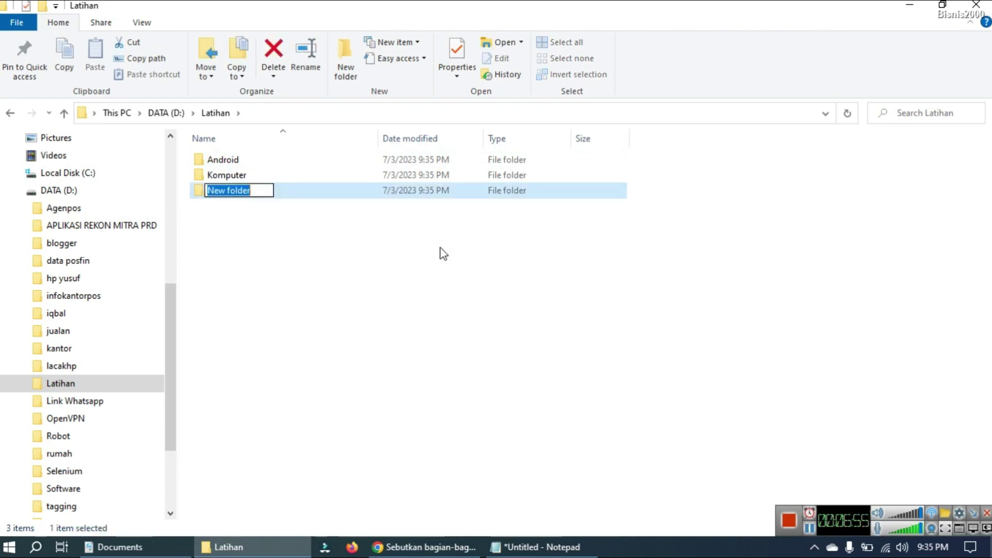
{"action": "type", "text": "Program"}
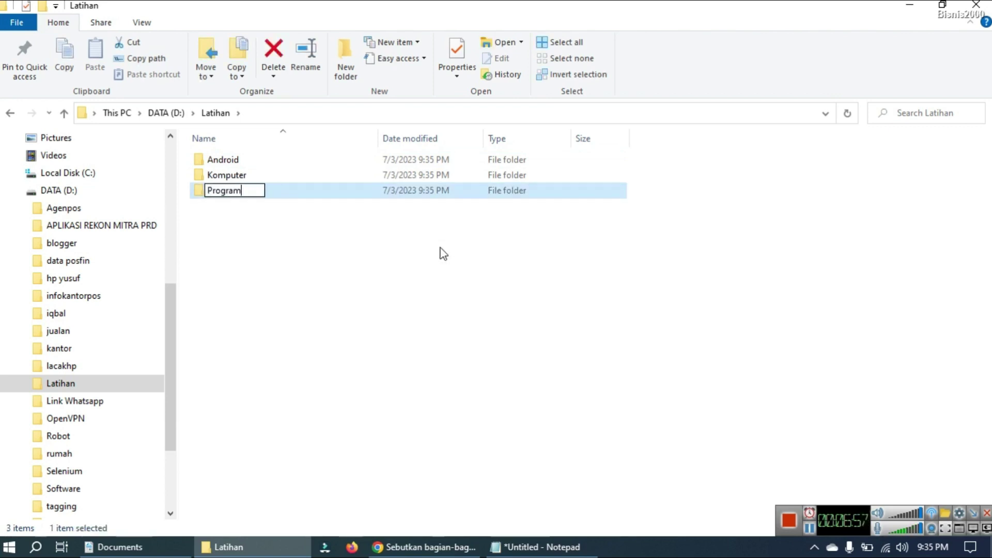
{"action": "key", "text": "Return"}
{"action": "left_click", "coordinate": [62, 385]}
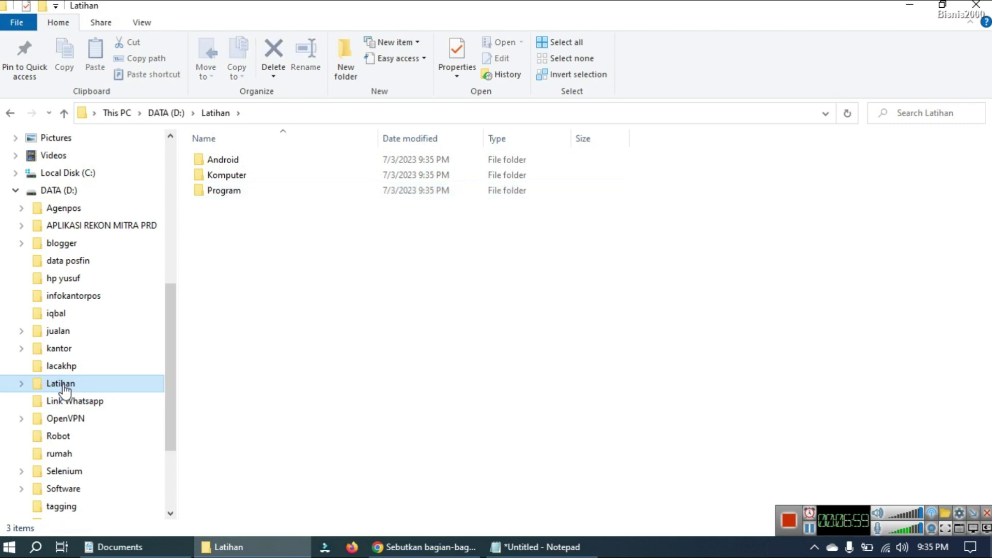
{"action": "left_click", "coordinate": [21, 384]}
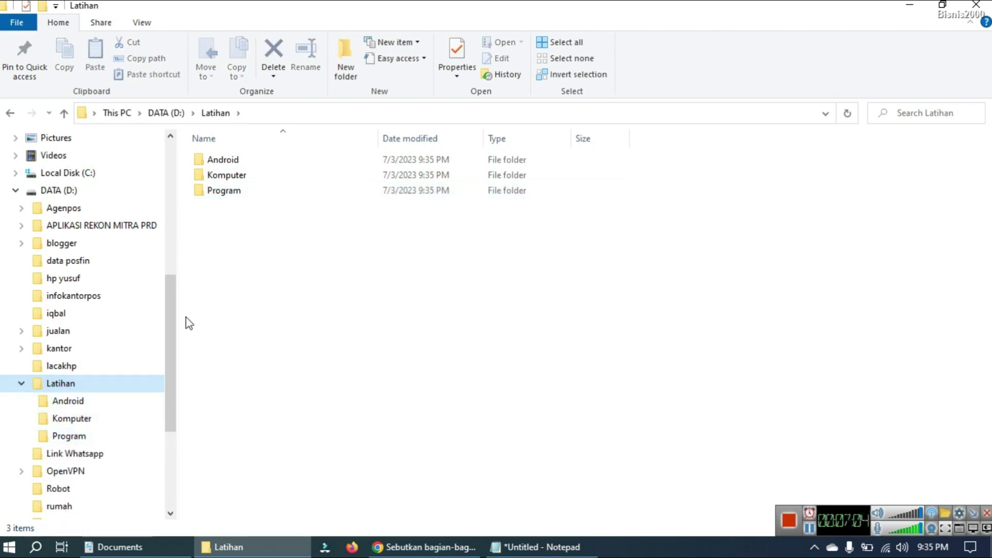
- Delete the Android and Komputer subfolders from the Latihan folder
{"action": "left_click", "coordinate": [249, 162]}
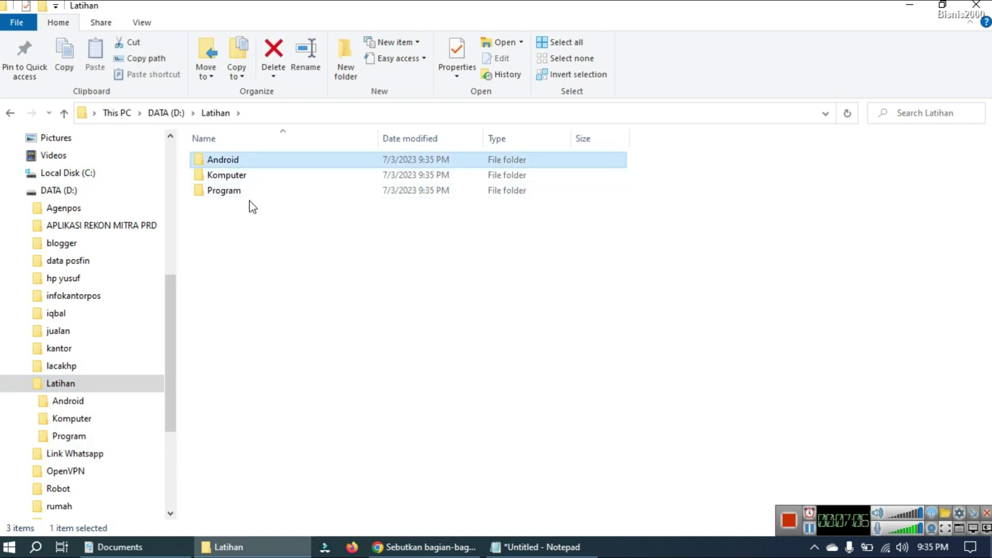
{"action": "left_click", "coordinate": [272, 226]}
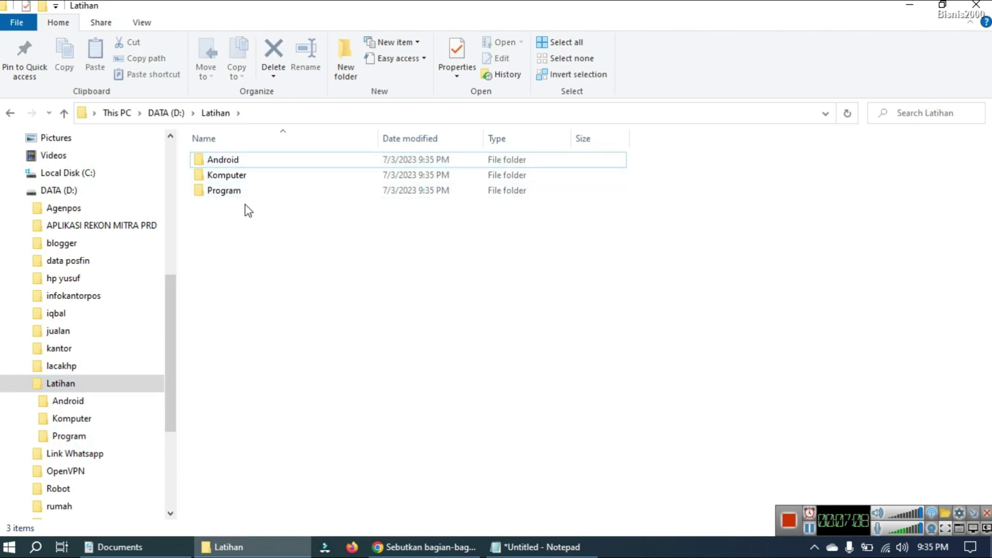
{"action": "right_click", "coordinate": [230, 162]}
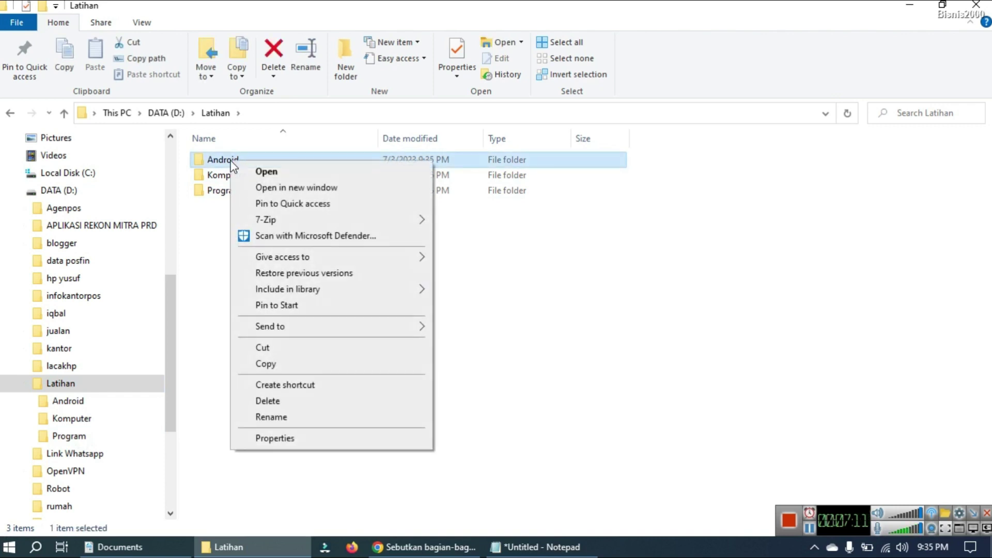
{"action": "left_click", "coordinate": [269, 401]}
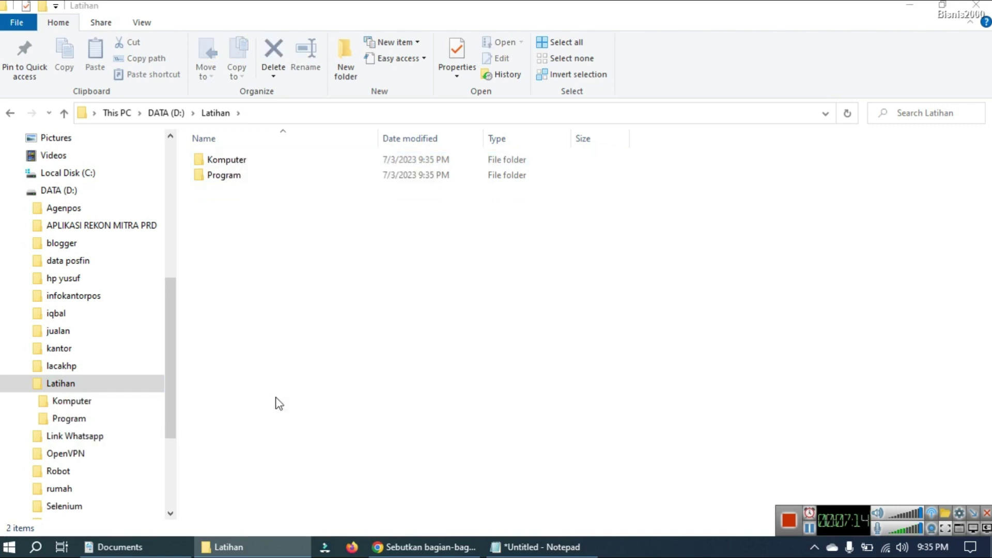
{"action": "left_click", "coordinate": [232, 161]}
{"action": "key", "text": "Delete"}
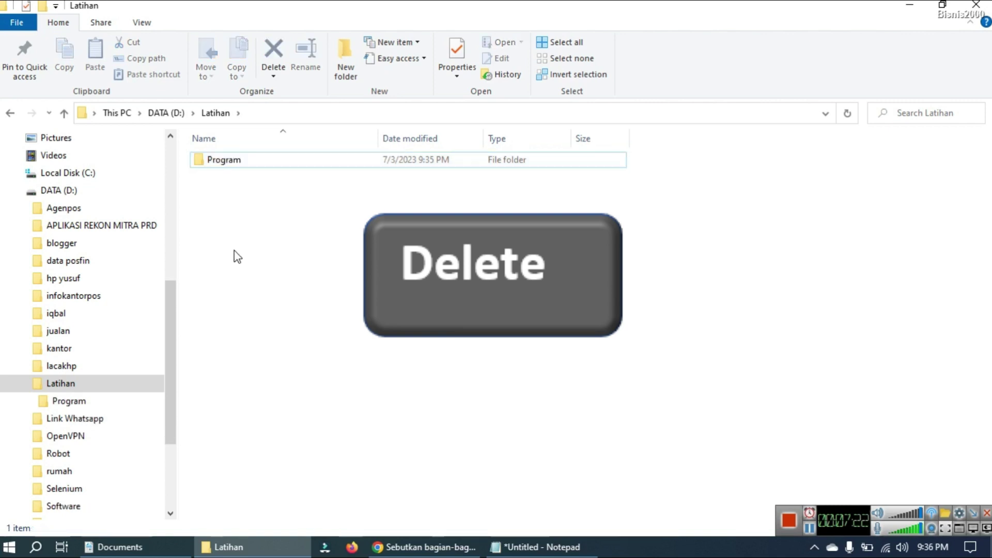
- Rename the Program subfolder inside Latihan as Aplikasi
{"action": "right_click", "coordinate": [223, 165]}
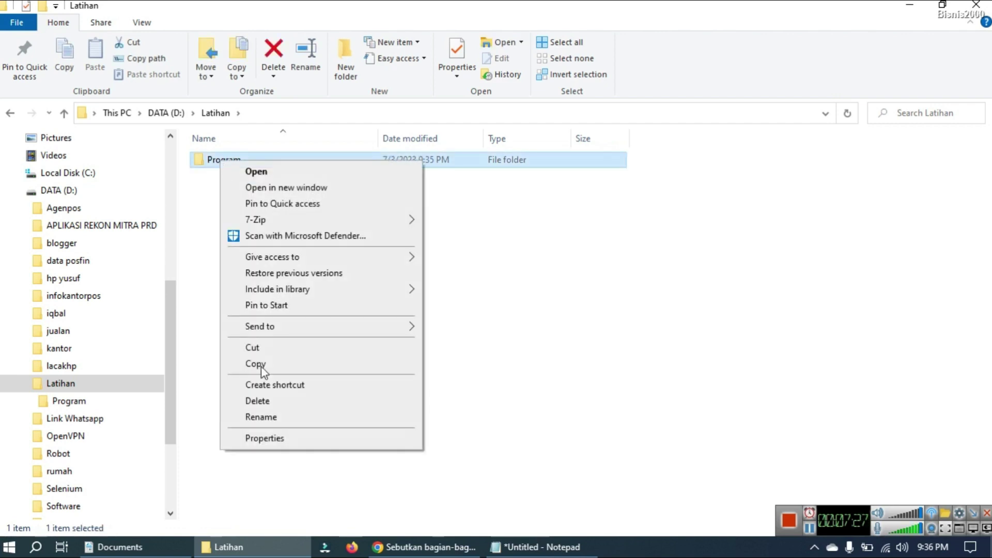
{"action": "left_click", "coordinate": [262, 416]}
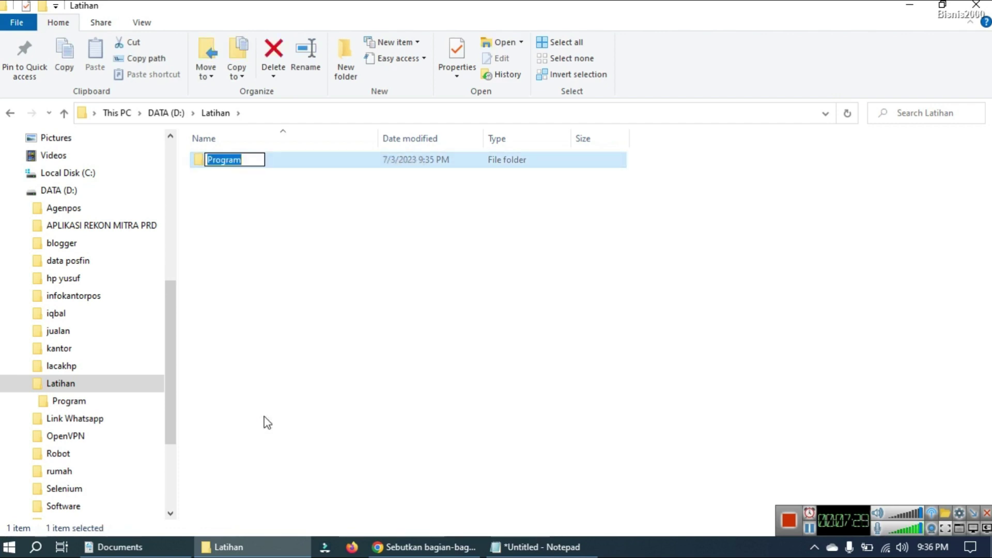
{"action": "key", "text": "End"}
{"action": "key", "text": "BackSpace"}
{"action": "key", "text": "BackSpace"}
{"action": "key", "text": "BackSpace"}
{"action": "key", "text": "BackSpace"}
{"action": "key", "text": "BackSpace"}
{"action": "key", "text": "BackSpace"}
{"action": "key", "text": "BackSpace"}
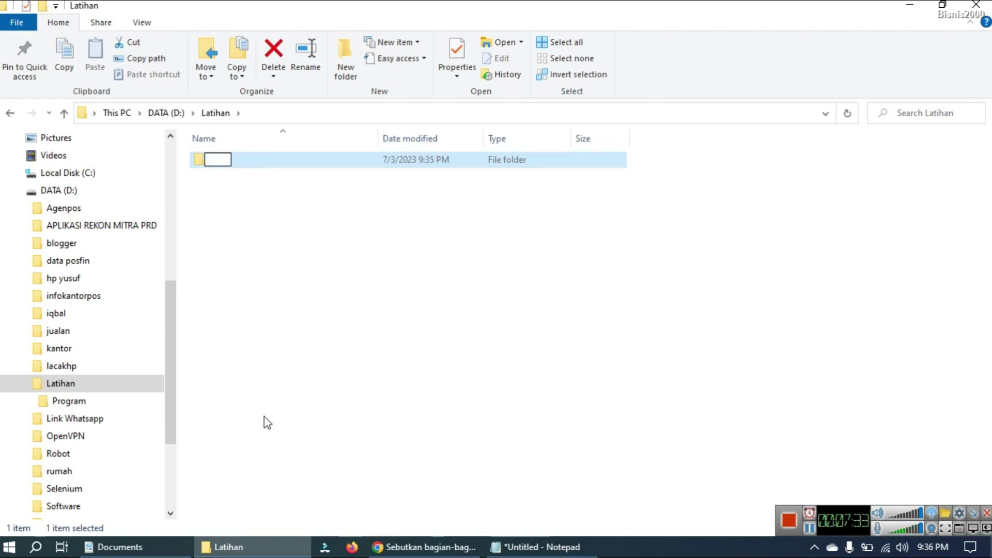
{"action": "type", "text": "Aplikasi"}
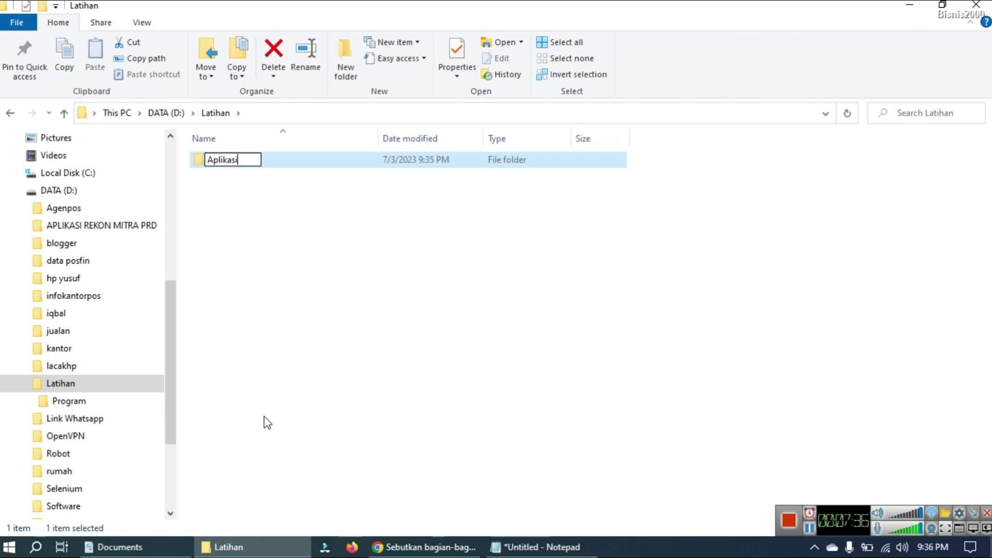
{"action": "key", "text": "Return"}
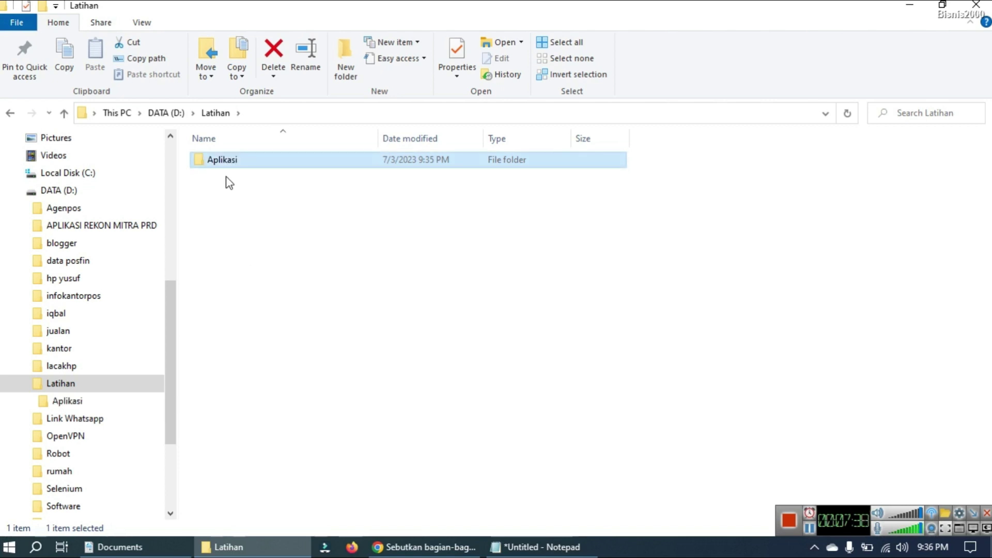
- Rename the Aplikasi subfolder as Belajar Akuntansi
{"action": "key", "text": "F2"}
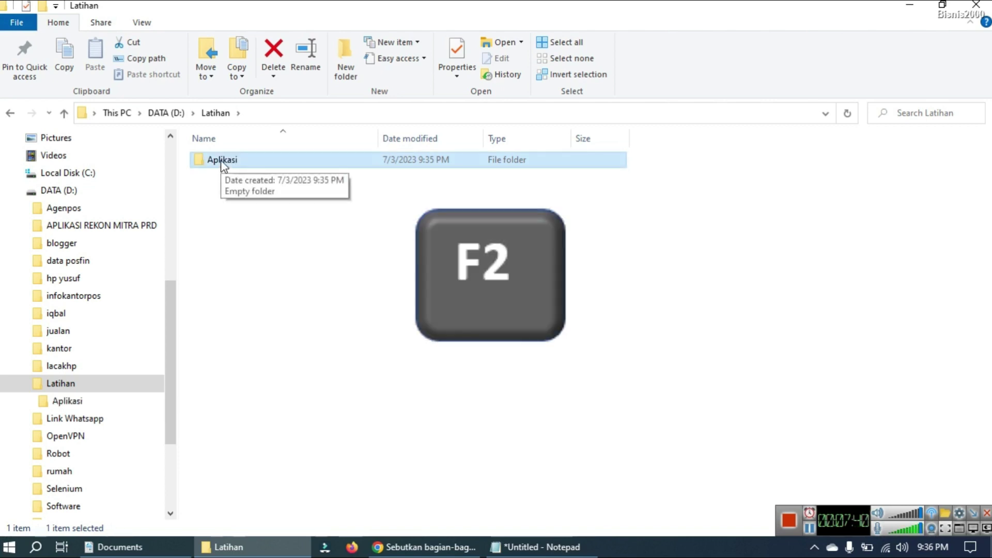
{"action": "key", "text": "F2"}
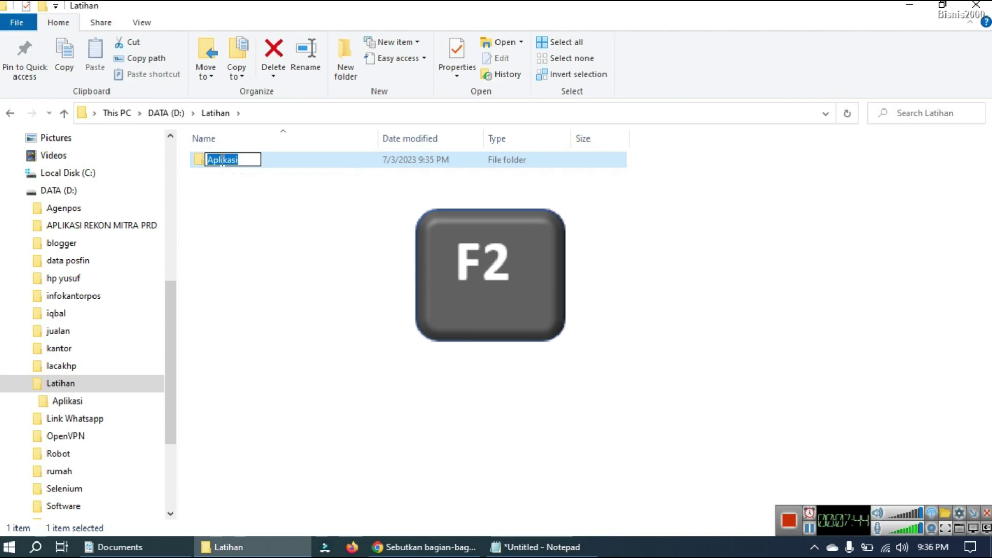
{"action": "type", "text": "Bela"}
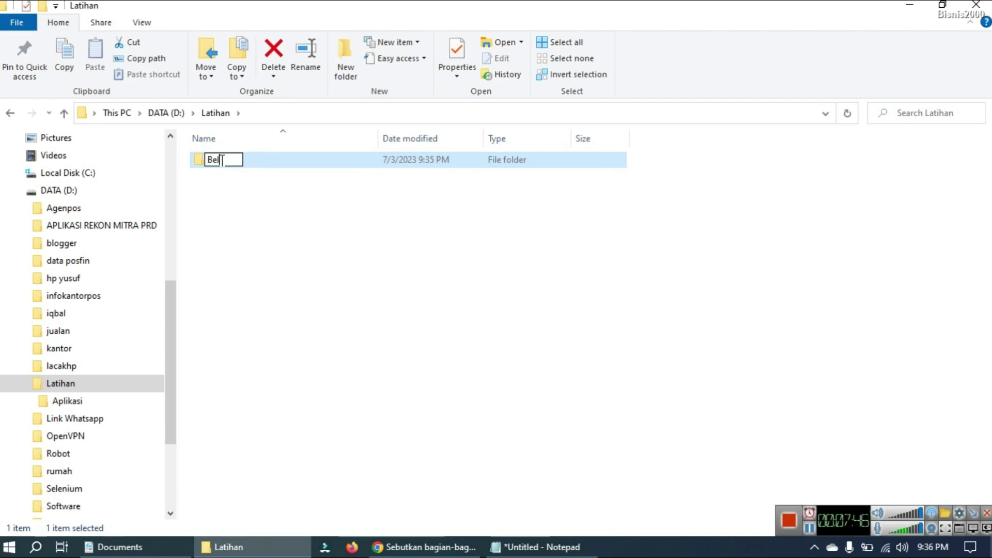
{"action": "type", "text": "jar Akuntansi"}
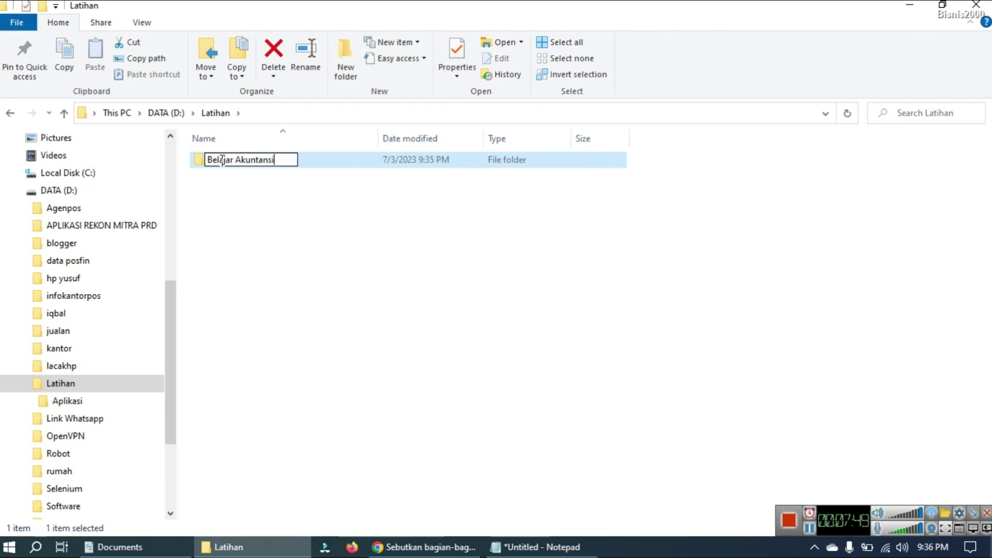
{"action": "key", "text": "Return"}
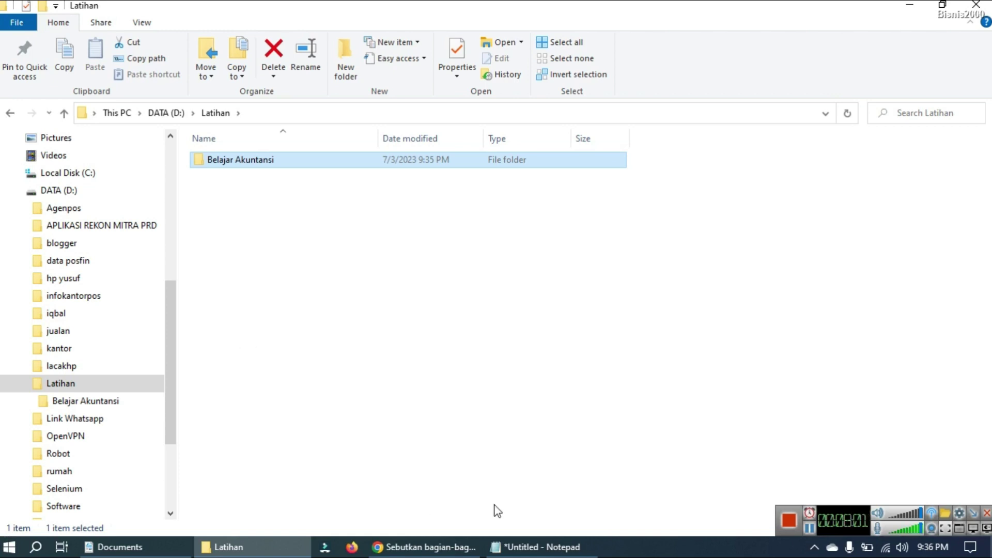
- Check the Notepad outline, then return to File Explorer and browse the folders and files on the DATA (D:) drive
{"action": "left_click", "coordinate": [528, 552]}
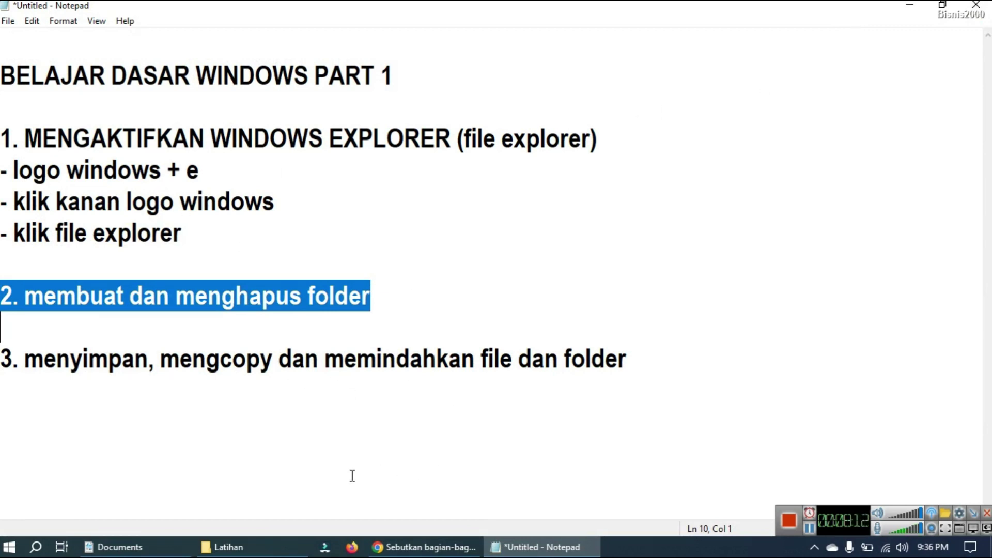
{"action": "left_click", "coordinate": [275, 554]}
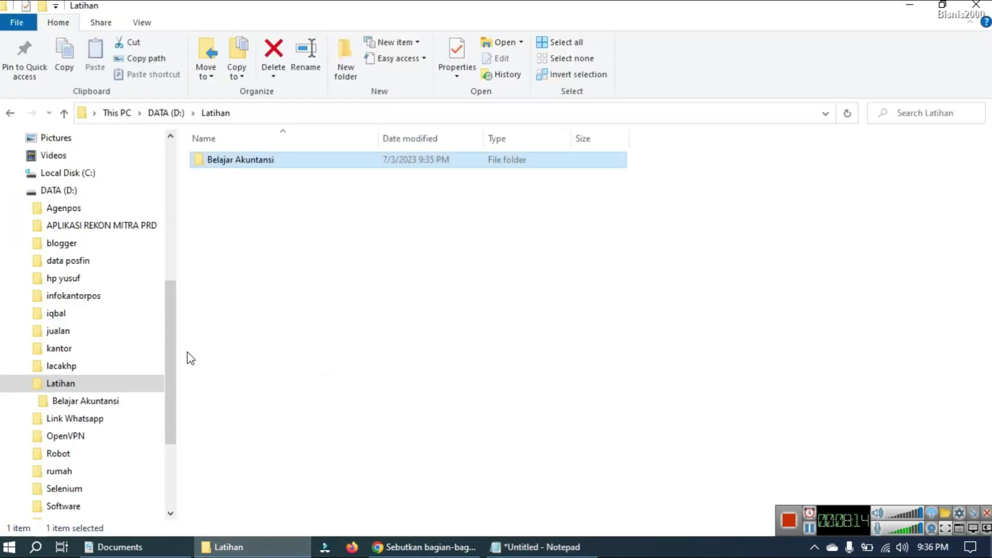
{"action": "left_click_drag", "start_coordinate": [172, 348], "coordinate": [164, 256]}
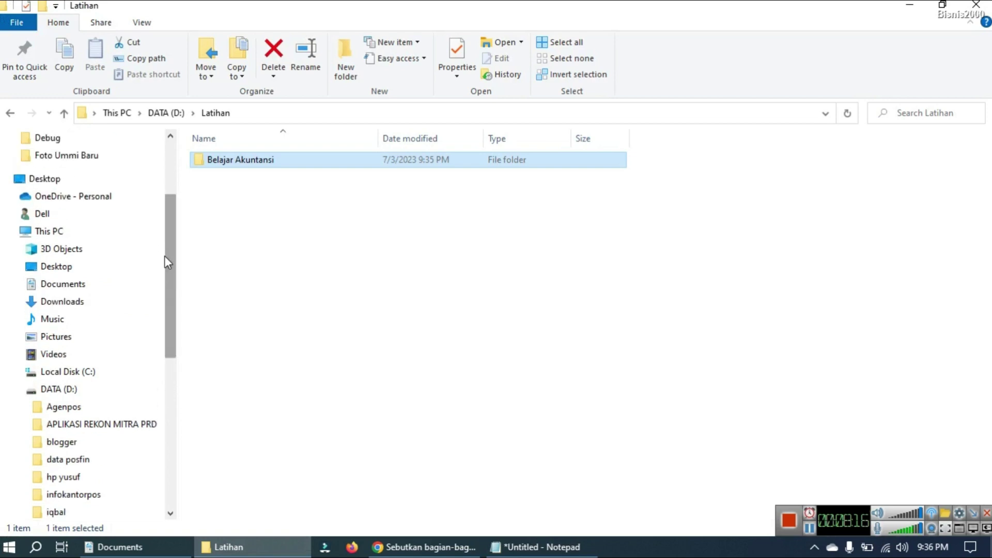
{"action": "left_click", "coordinate": [68, 392]}
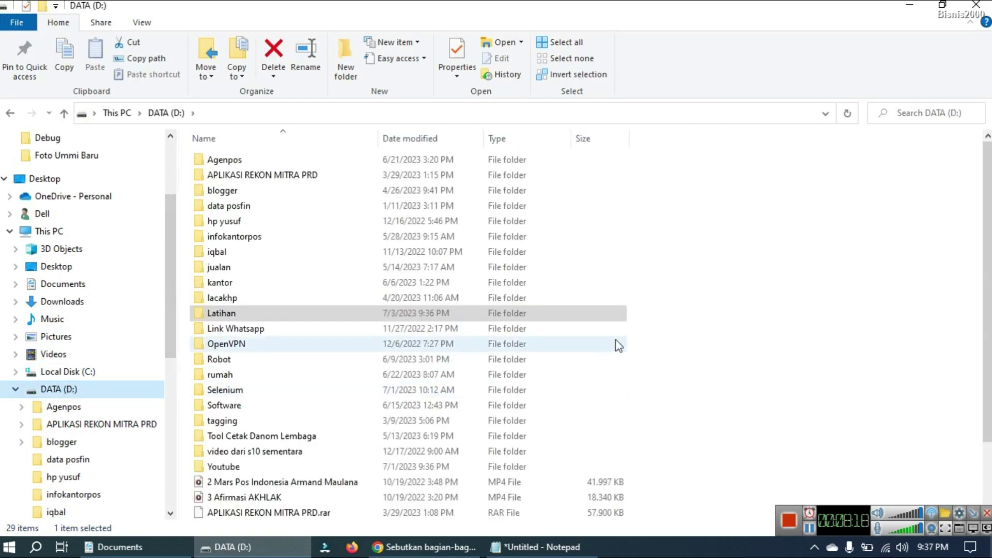
{"action": "left_click_drag", "start_coordinate": [987, 183], "coordinate": [987, 290]}
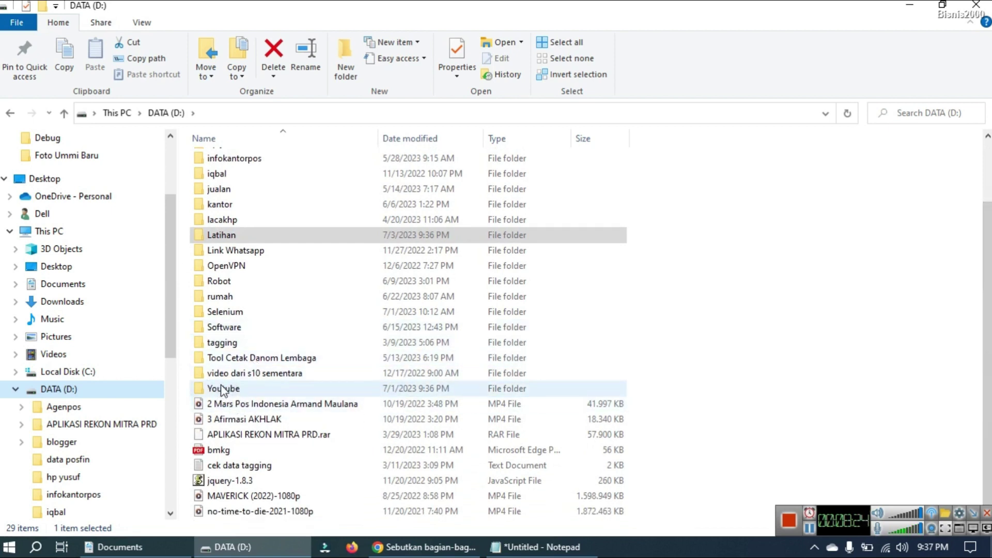
{"action": "mouse_move", "coordinate": [226, 391]}
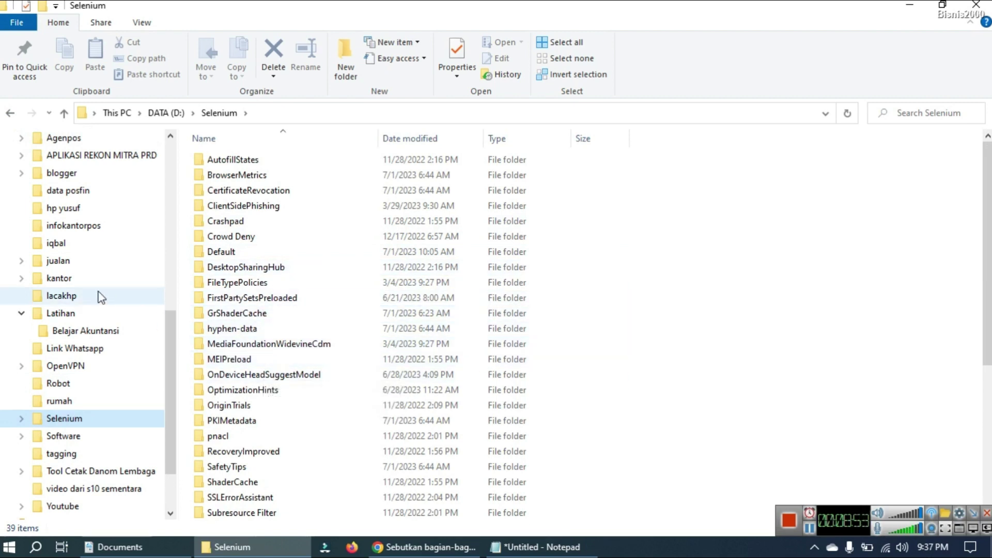
- Open the Latihan folder on DATA (D:) and create a subfolder inside it, also named Latihan
{"action": "left_click", "coordinate": [65, 315]}
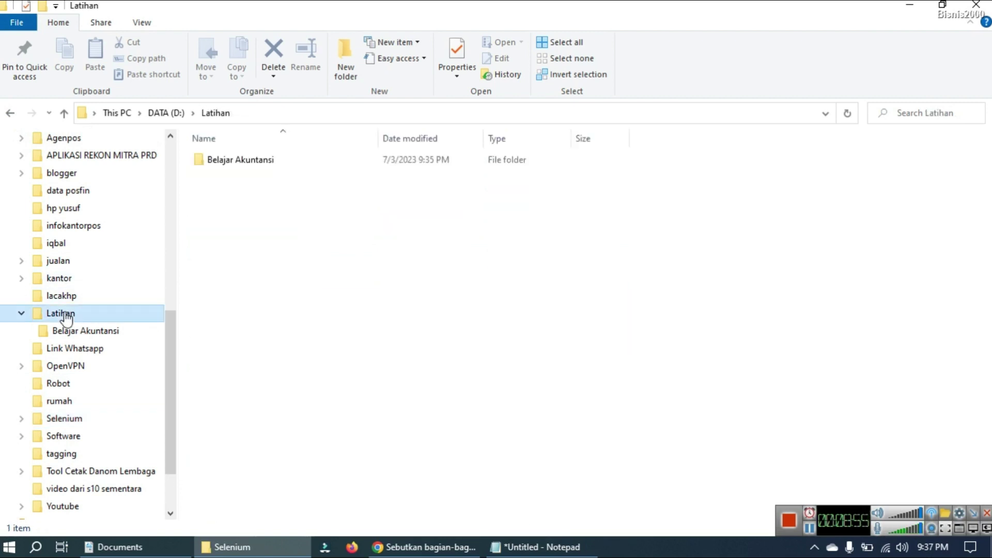
{"action": "right_click", "coordinate": [213, 205]}
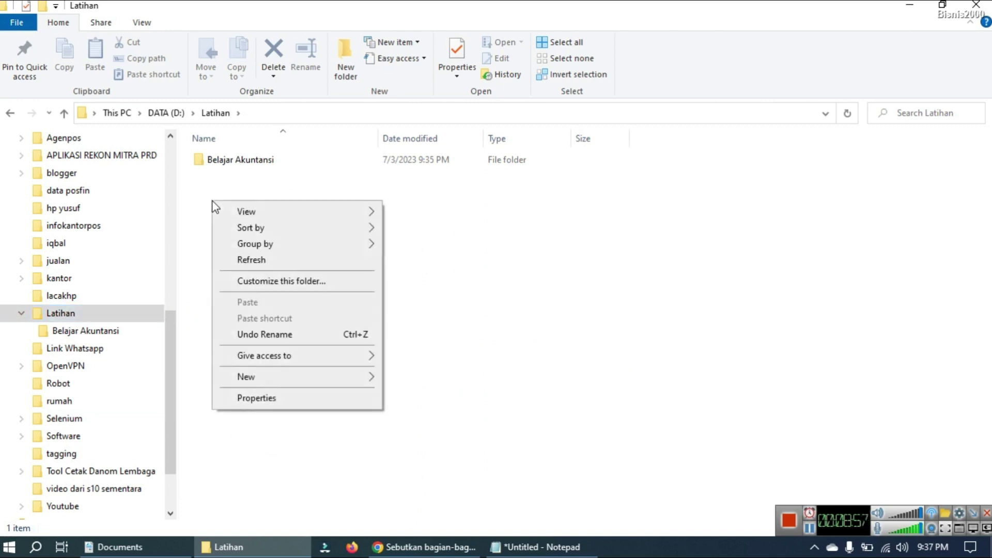
{"action": "mouse_move", "coordinate": [287, 370]}
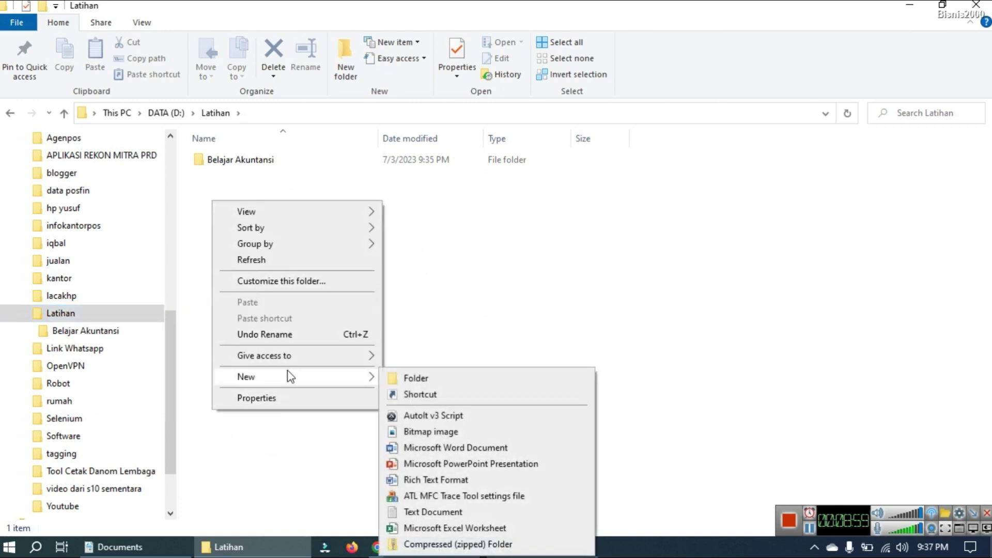
{"action": "left_click", "coordinate": [442, 381]}
{"action": "type", "text": "Latihan"}
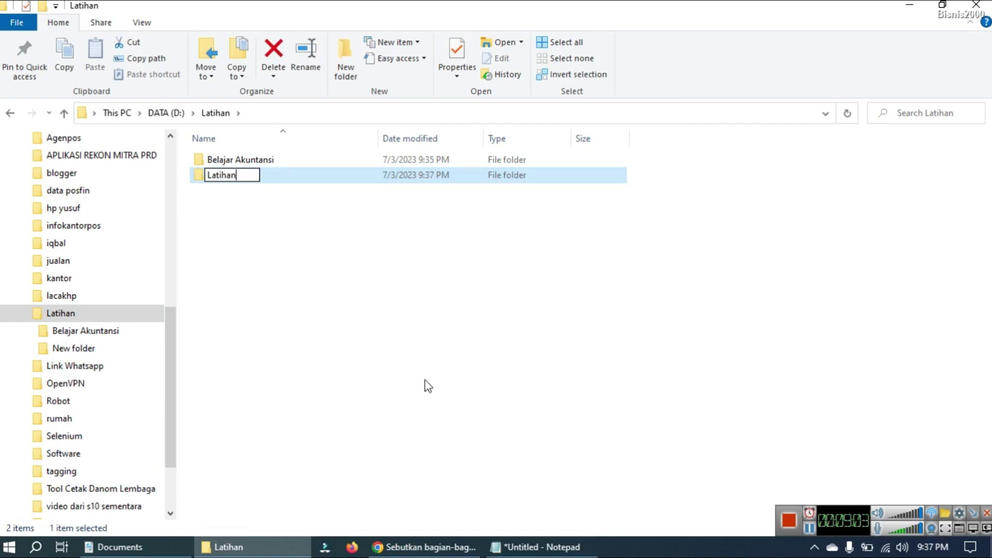
{"action": "key", "text": "Return"}
- Select the parent Latihan folder in the folder tree and the Latihan subfolder inside it to compare their locations
{"action": "left_click", "coordinate": [62, 316]}
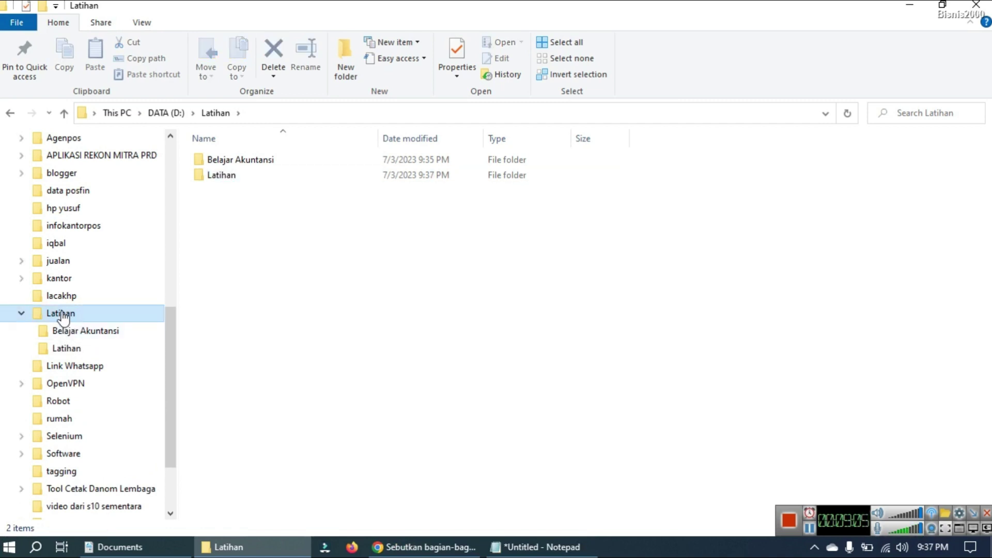
{"action": "left_click", "coordinate": [228, 184]}
{"action": "left_click", "coordinate": [229, 178]}
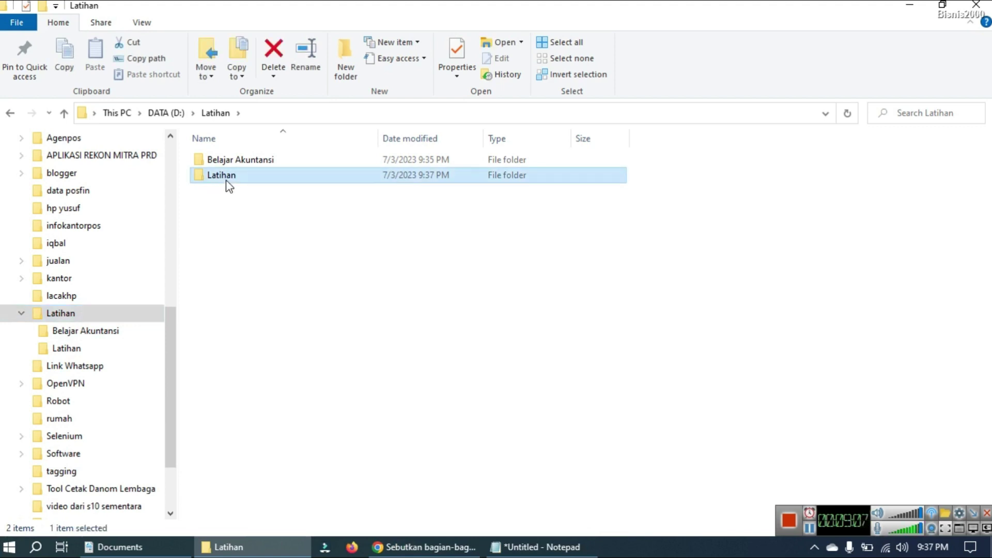
- Rename the Latihan subfolder inside the parent Latihan folder as Latihan 1
{"action": "key", "text": "End"}
{"action": "type", "text": "1"}
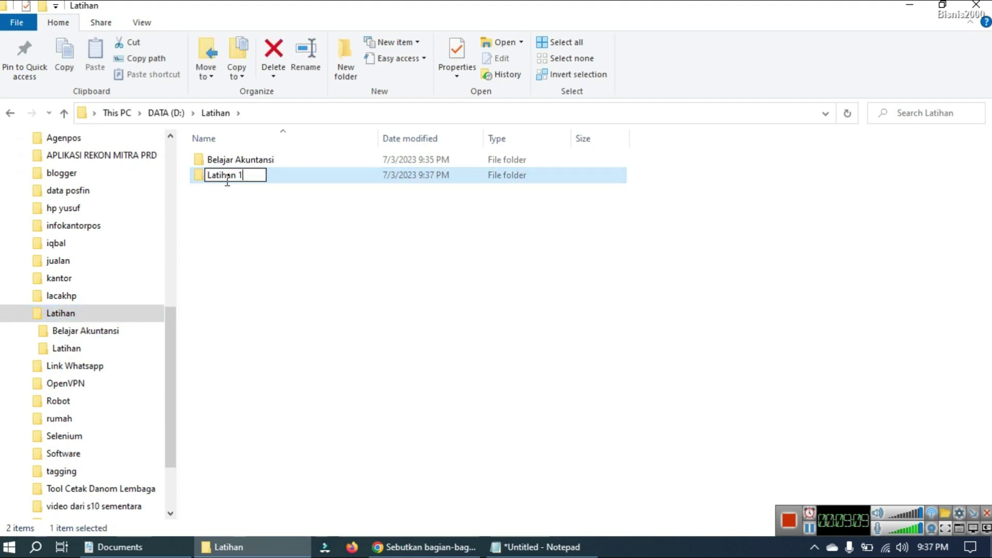
{"action": "key", "text": "Return"}
- Create another subfolder named Latihan 2 inside the Latihan folder and open it
{"action": "right_click", "coordinate": [225, 226]}
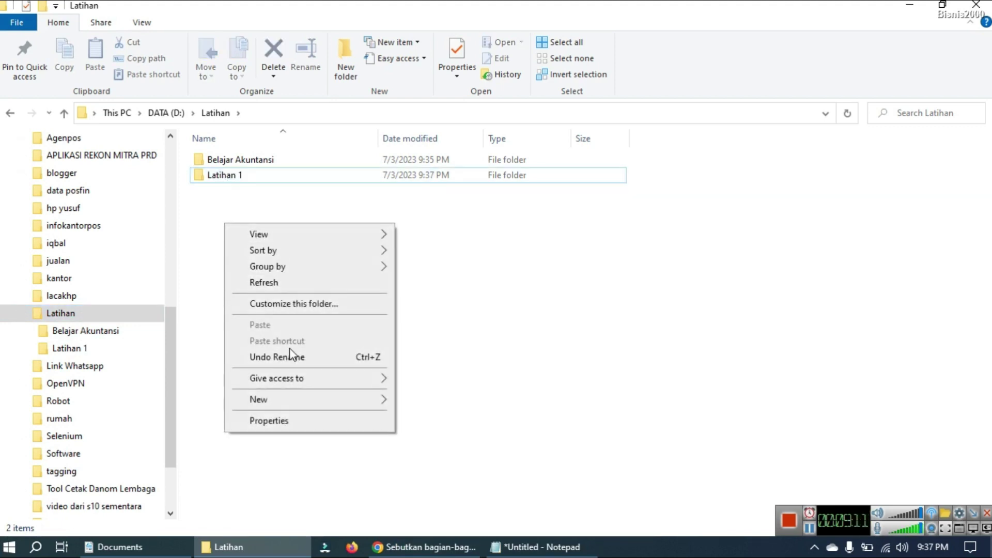
{"action": "mouse_move", "coordinate": [311, 405]}
{"action": "left_click", "coordinate": [442, 233]}
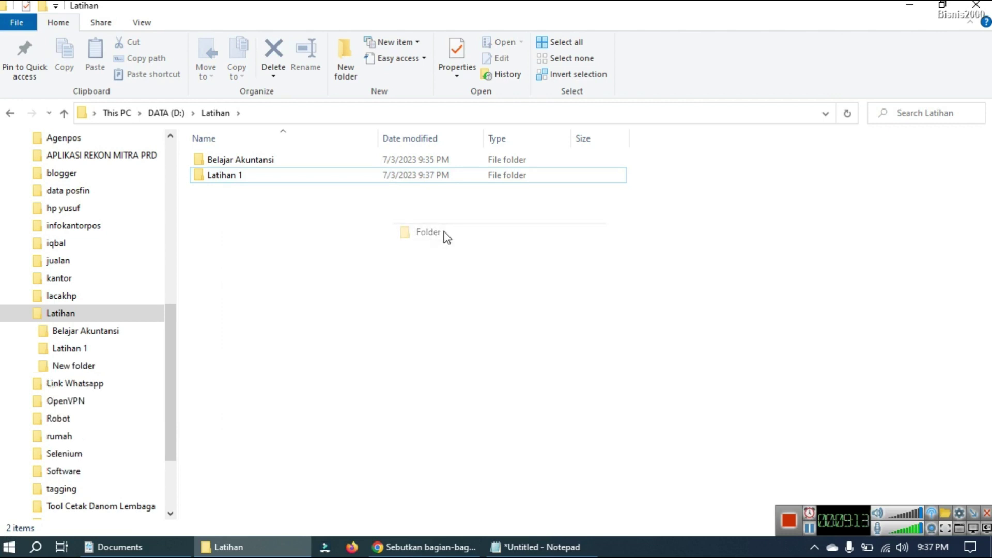
{"action": "type", "text": "Latihan "}
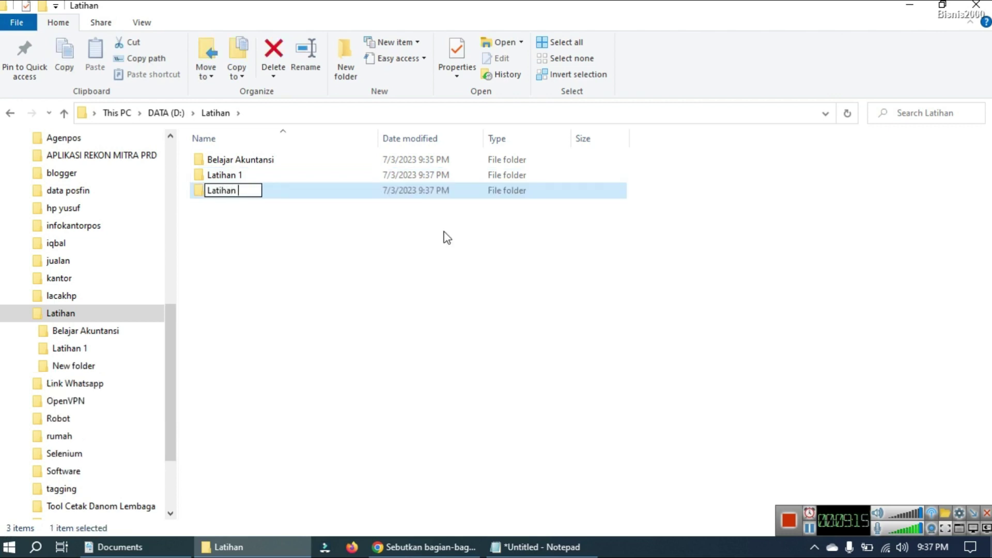
{"action": "type", "text": "2"}
{"action": "key", "text": "Return"}
{"action": "left_click", "coordinate": [265, 285]}
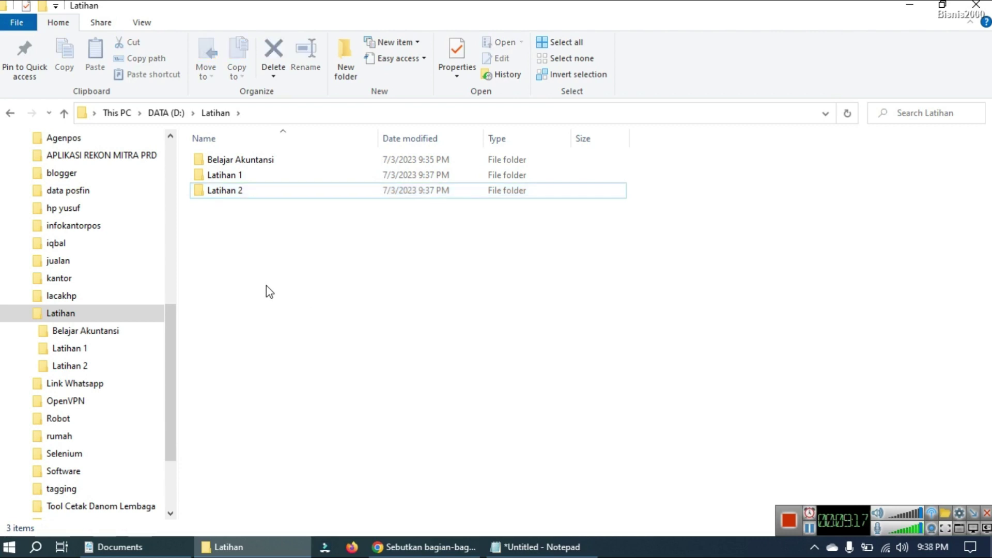
{"action": "double_click", "coordinate": [225, 191]}
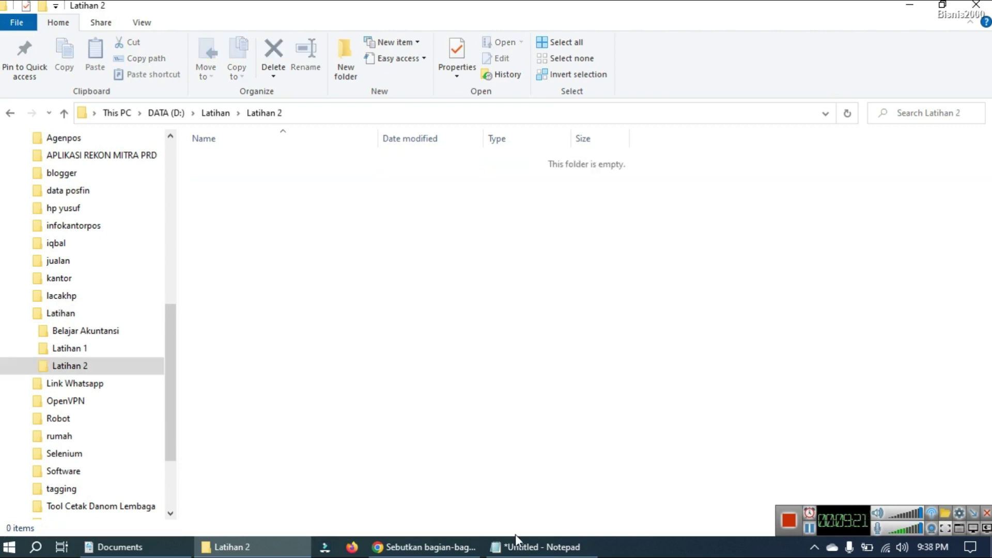
- Switch to Notepad and start saving the untitled outline, choosing DATA (D:) > Latihan > Latihan 2 as the save location
{"action": "left_click", "coordinate": [531, 549]}
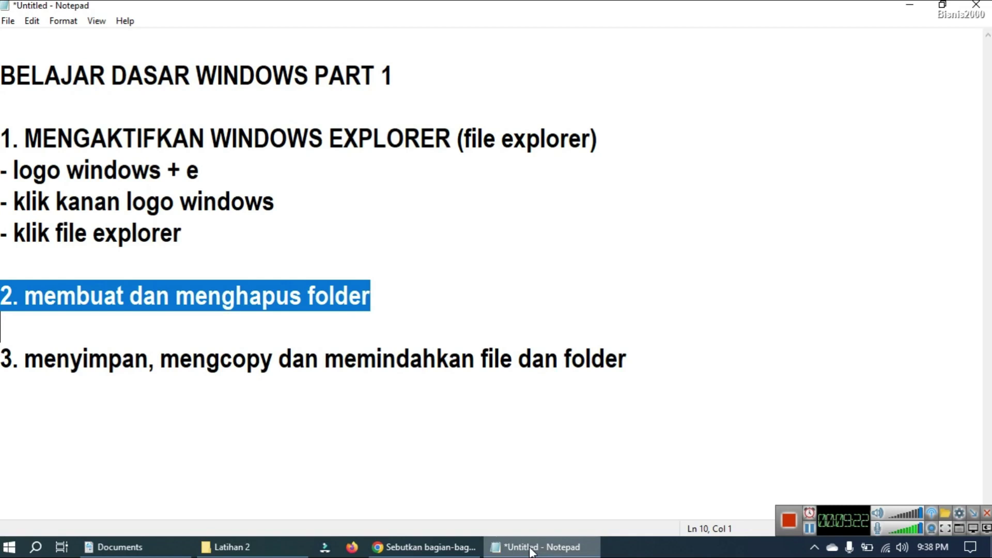
{"action": "left_click", "coordinate": [8, 20]}
{"action": "left_click", "coordinate": [39, 102]}
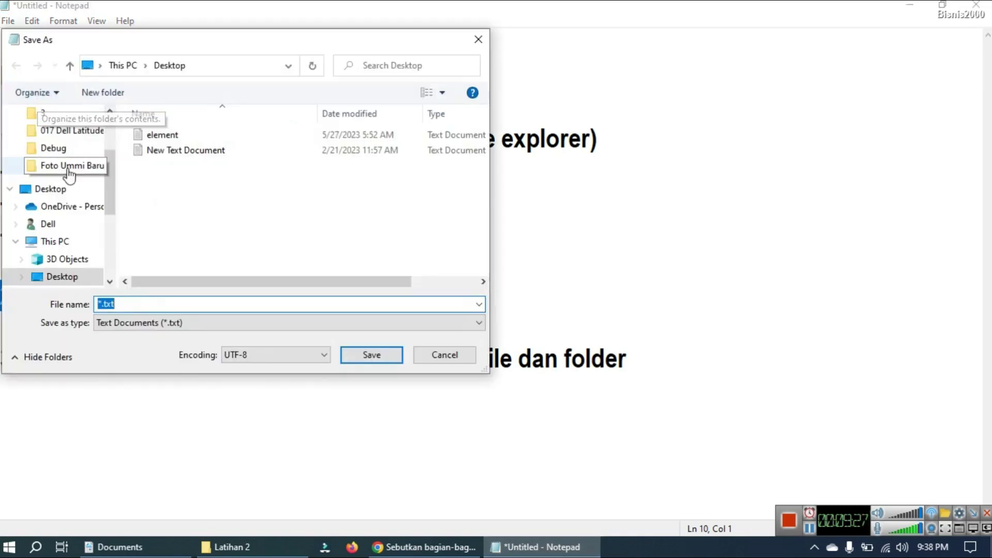
{"action": "left_click_drag", "start_coordinate": [110, 209], "coordinate": [108, 269]}
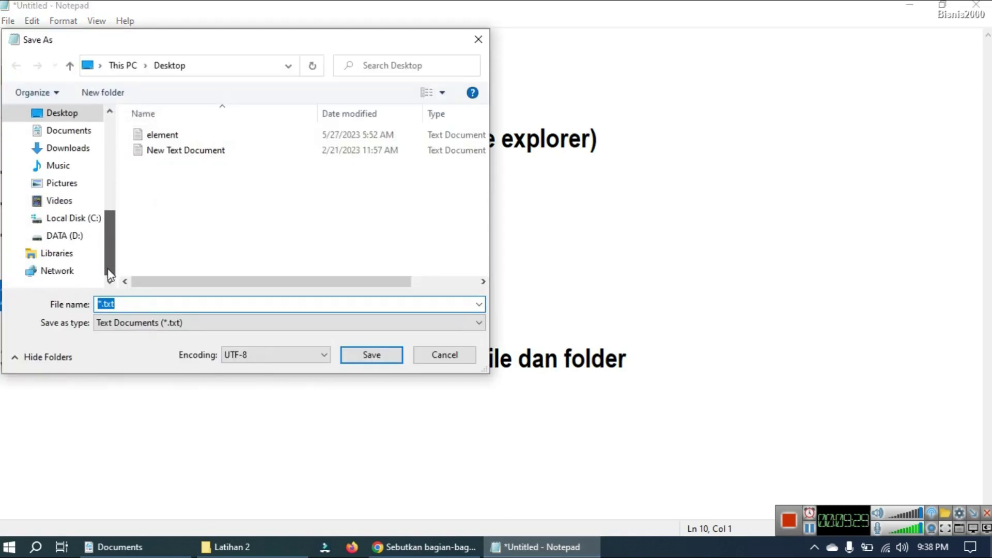
{"action": "left_click", "coordinate": [64, 237]}
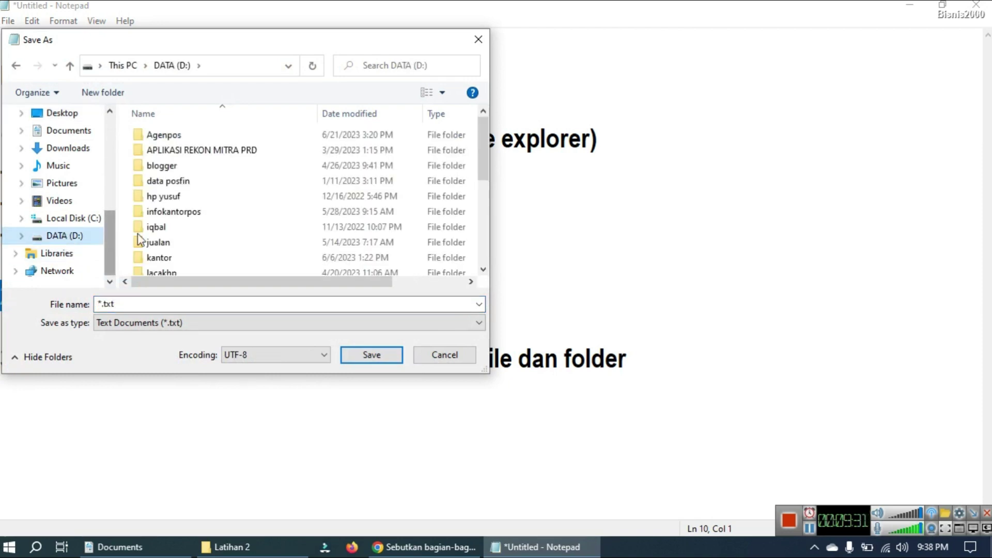
{"action": "left_click", "coordinate": [79, 237]}
{"action": "left_click_drag", "start_coordinate": [108, 199], "coordinate": [109, 235]}
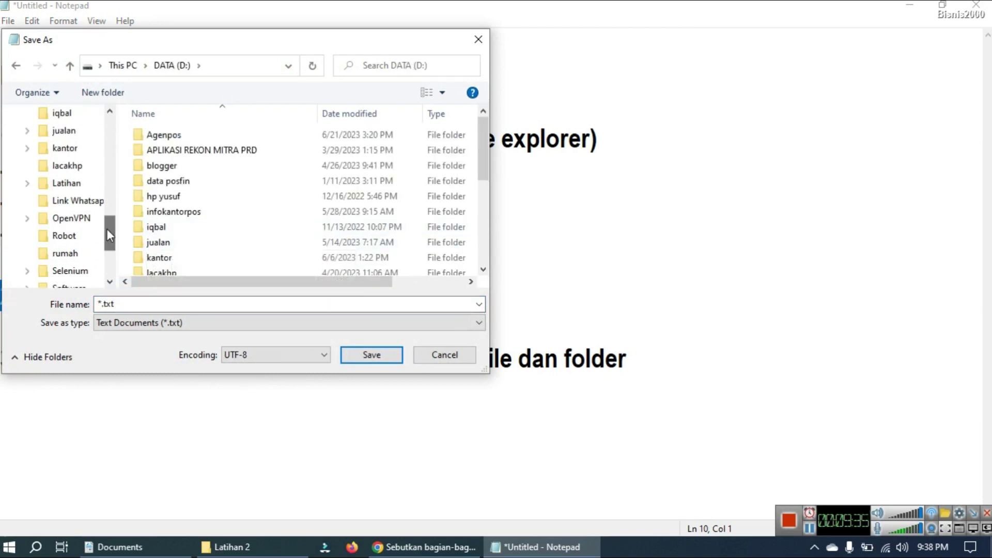
{"action": "left_click", "coordinate": [66, 183]}
{"action": "left_click", "coordinate": [82, 236]}
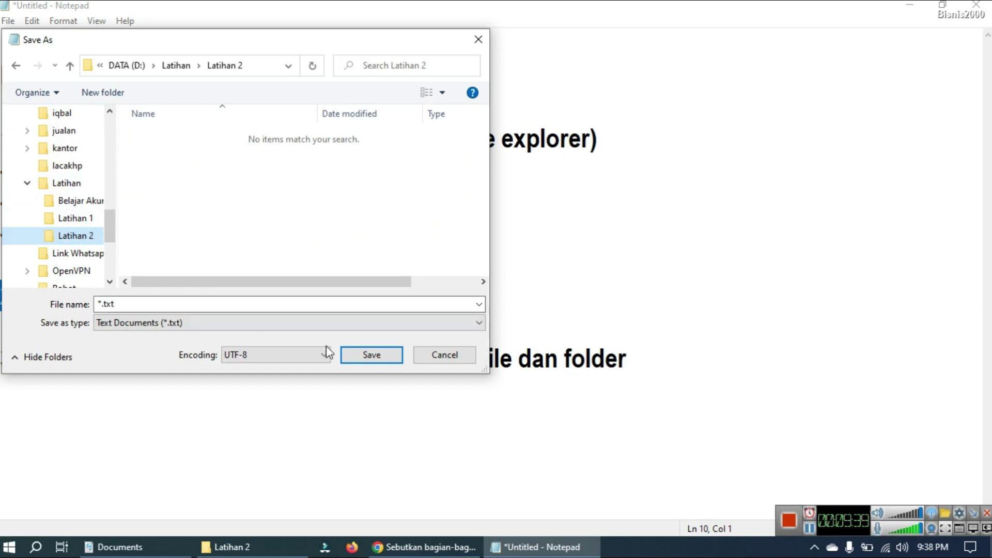
- Name the text file belajar windows explorer and save it in the Latihan 2 folder
{"action": "double_click", "coordinate": [129, 304]}
{"action": "type", "text": "belajar "}
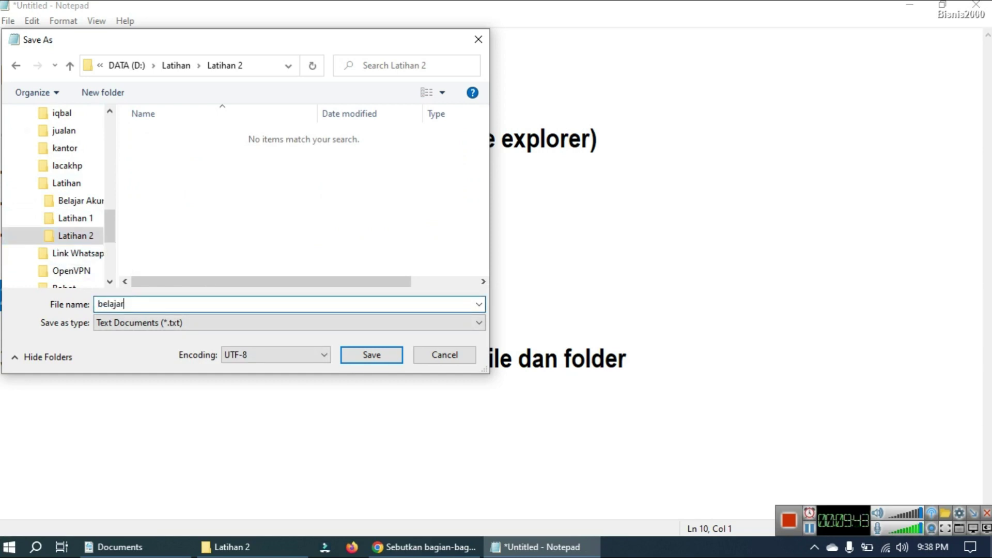
{"action": "type", "text": "windows explorer"}
{"action": "left_click", "coordinate": [377, 361]}
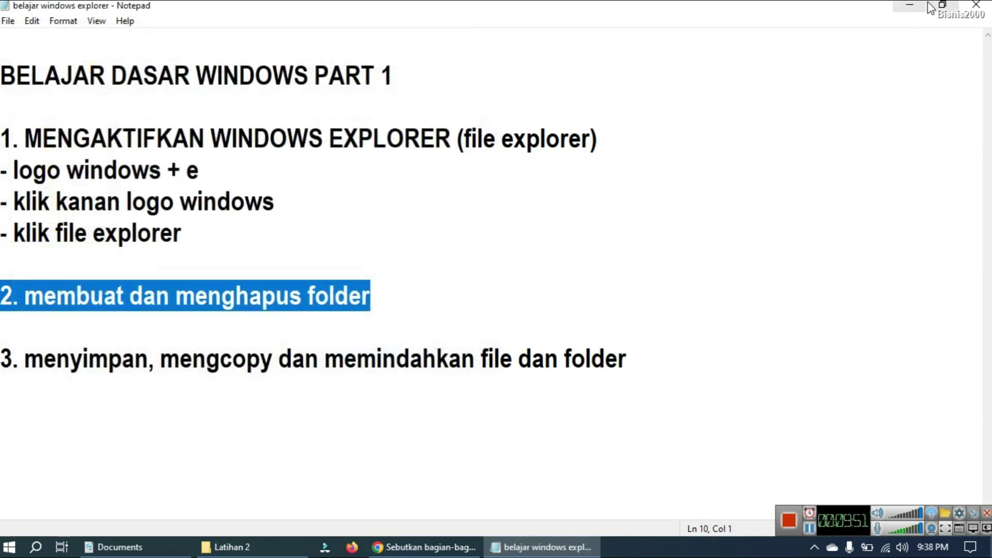
- Return to File Explorer and check the contents of the Latihan 1 and Latihan 2 folders
{"action": "left_click", "coordinate": [908, 6]}
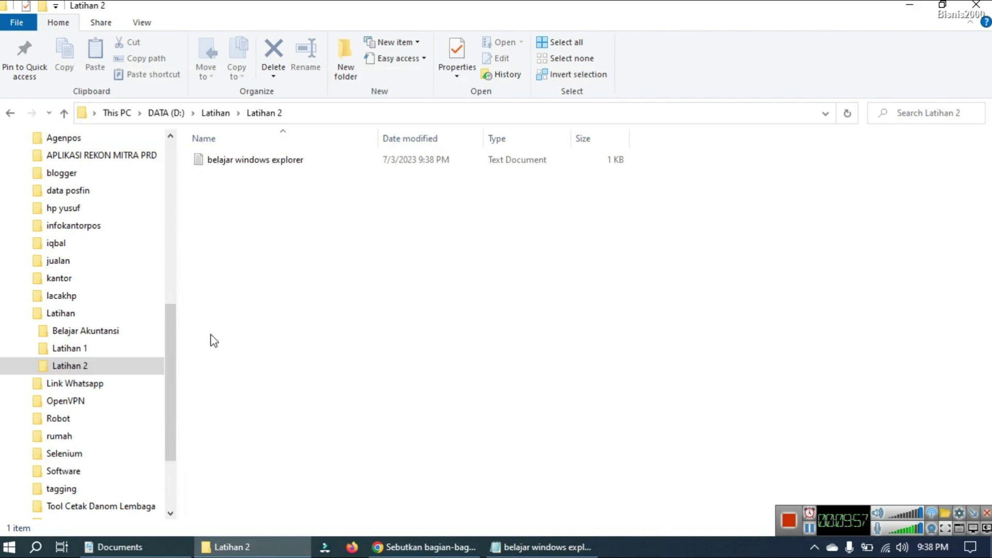
{"action": "left_click", "coordinate": [68, 351]}
{"action": "left_click", "coordinate": [69, 365]}
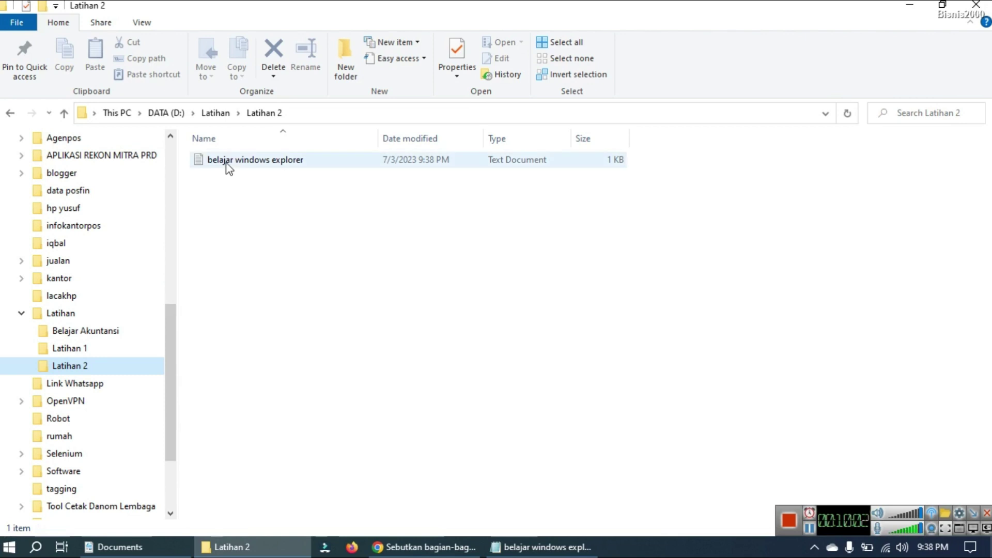
- Copy the belajar windows explorer text file from Latihan 2 and paste it into Latihan 1
{"action": "mouse_move", "coordinate": [229, 168]}
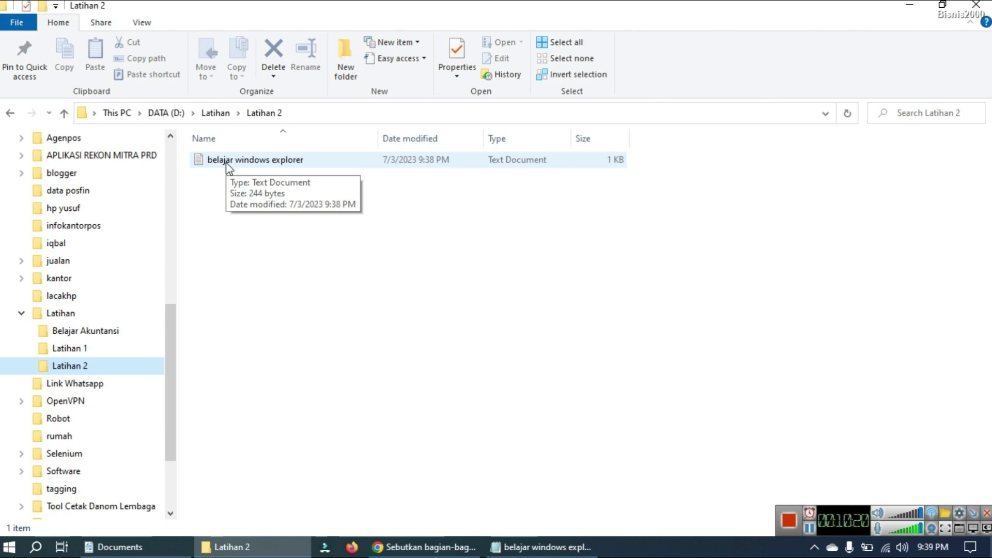
{"action": "right_click", "coordinate": [226, 162]}
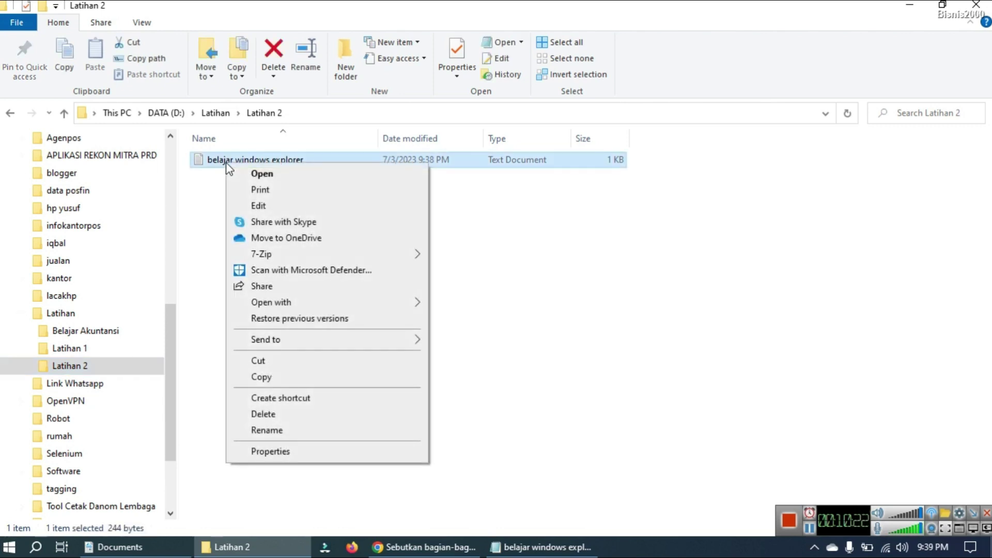
{"action": "left_click", "coordinate": [258, 377]}
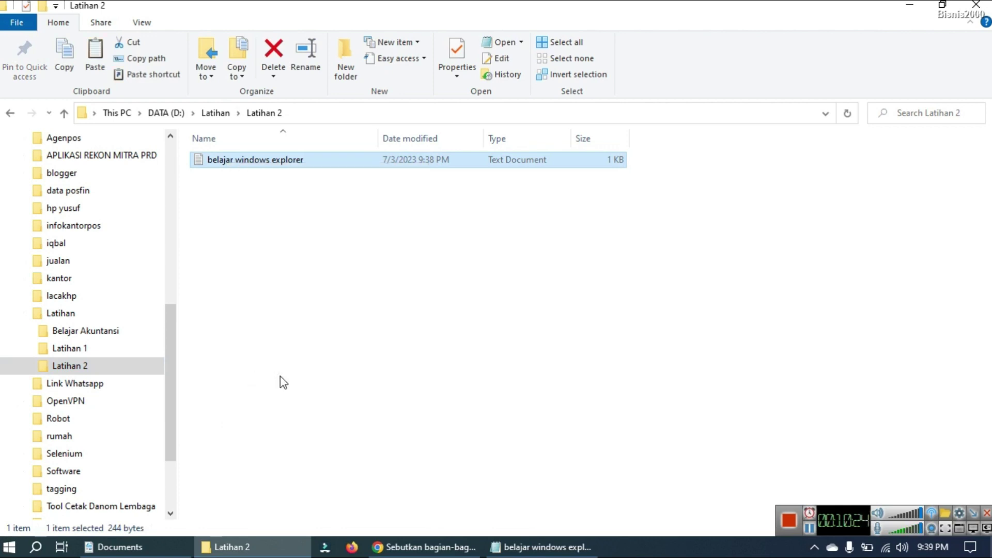
{"action": "left_click", "coordinate": [309, 360]}
{"action": "left_click", "coordinate": [243, 161]}
{"action": "key", "text": "ctrl+c"}
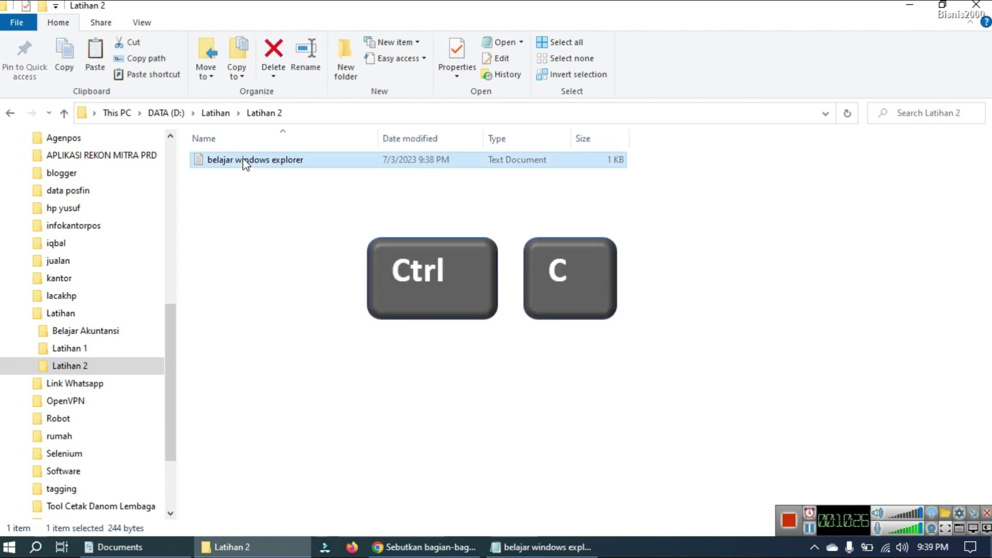
{"action": "left_click", "coordinate": [69, 348]}
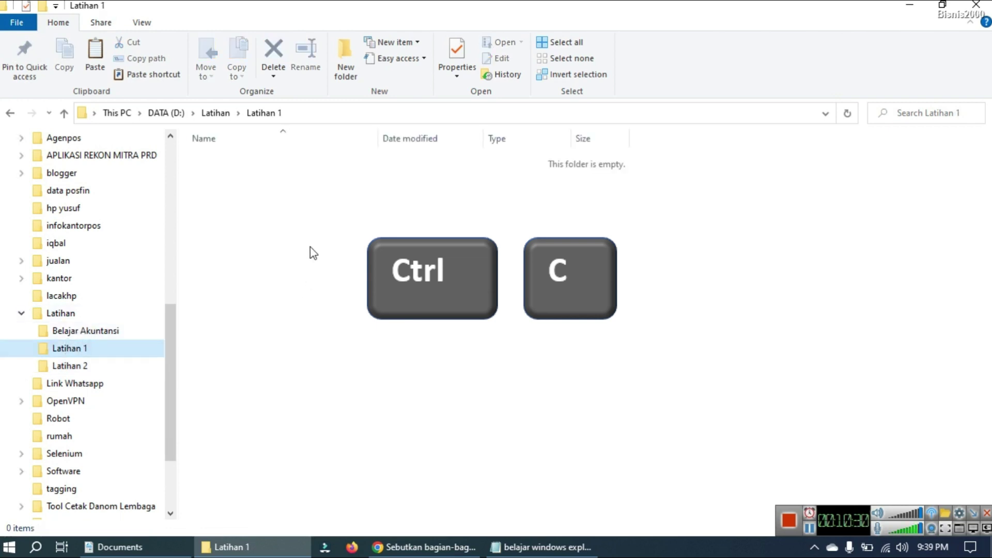
{"action": "right_click", "coordinate": [310, 194]}
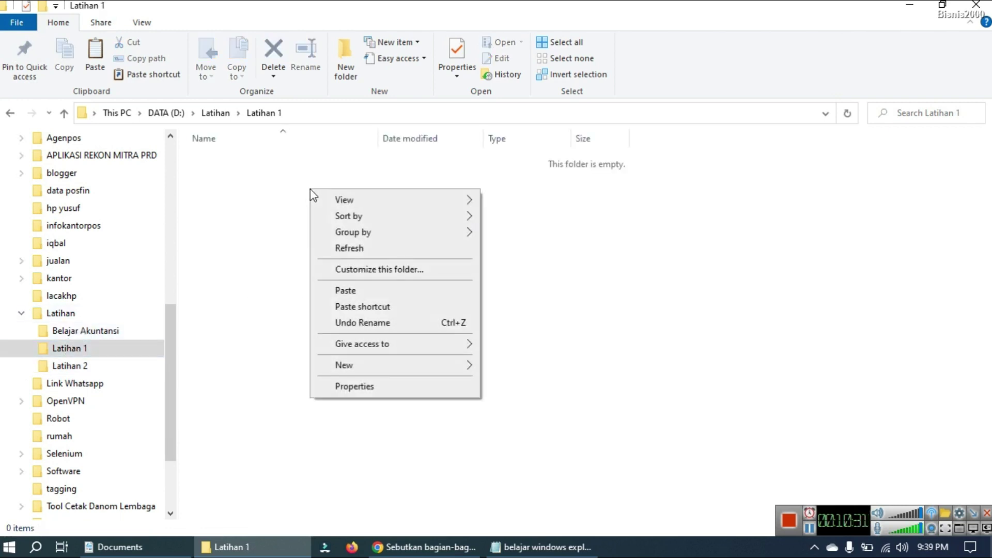
{"action": "right_click", "coordinate": [218, 200]}
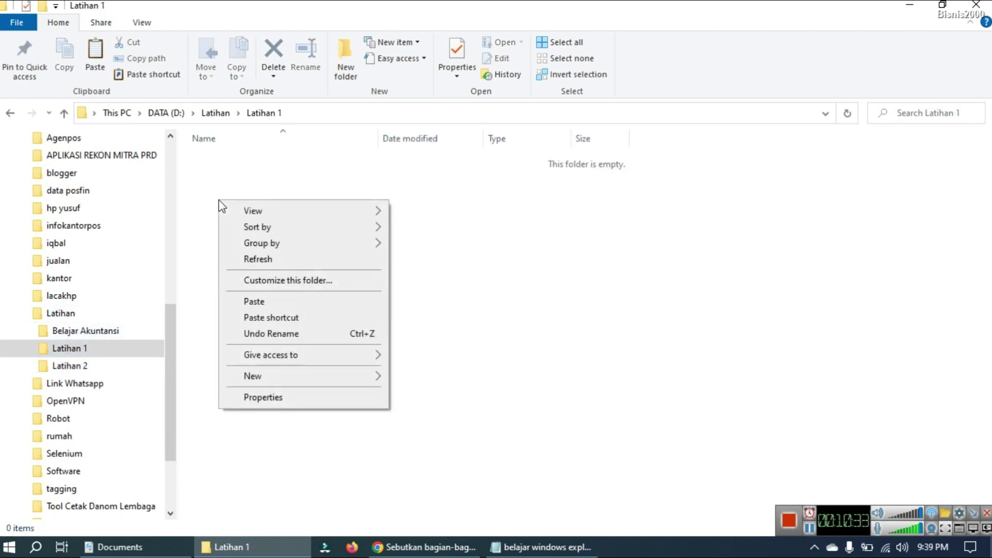
{"action": "left_click", "coordinate": [276, 301]}
- Compare the contents of Latihan 1 and Latihan 2 to check for the copied file in both
{"action": "left_click", "coordinate": [63, 367]}
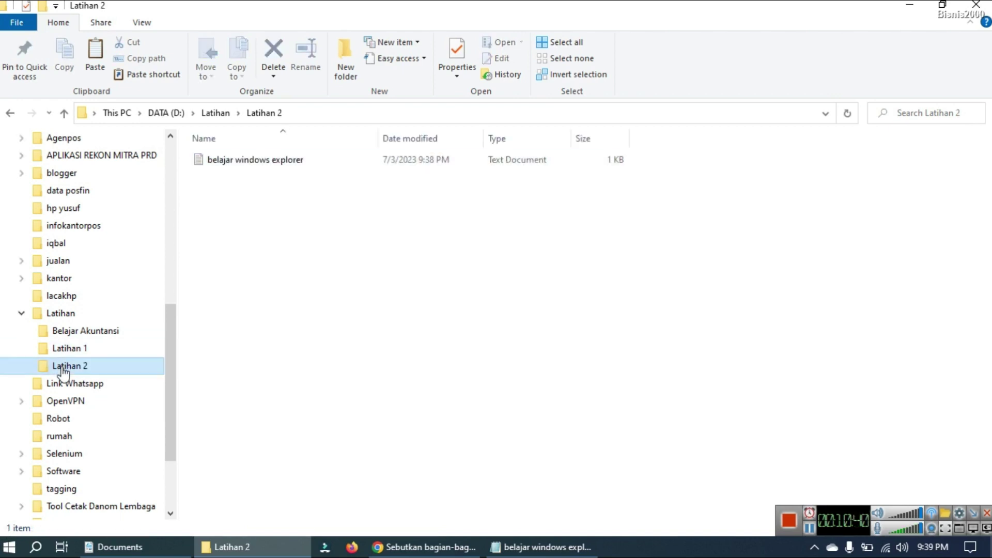
{"action": "left_click", "coordinate": [67, 347]}
{"action": "left_click", "coordinate": [75, 367]}
{"action": "left_click", "coordinate": [76, 350]}
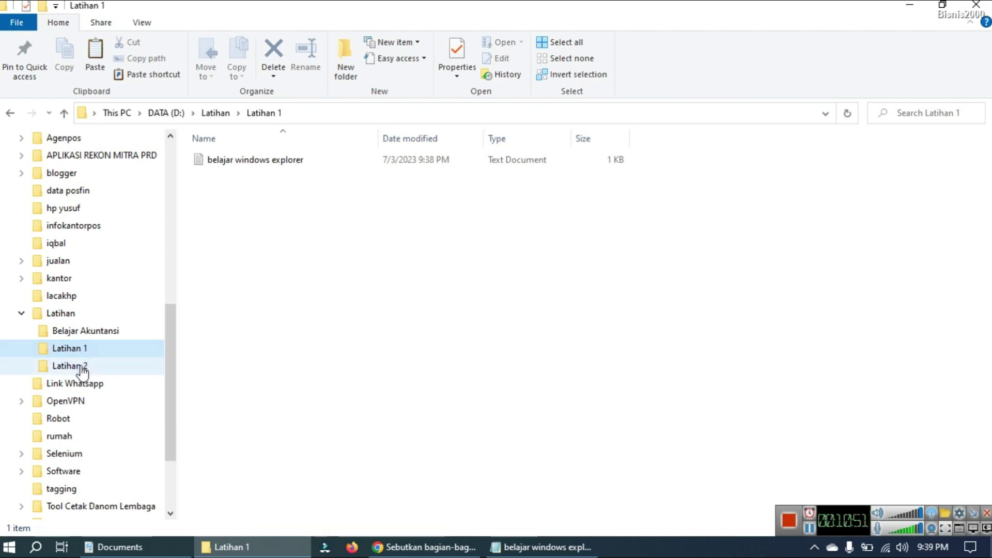
{"action": "left_click", "coordinate": [81, 368]}
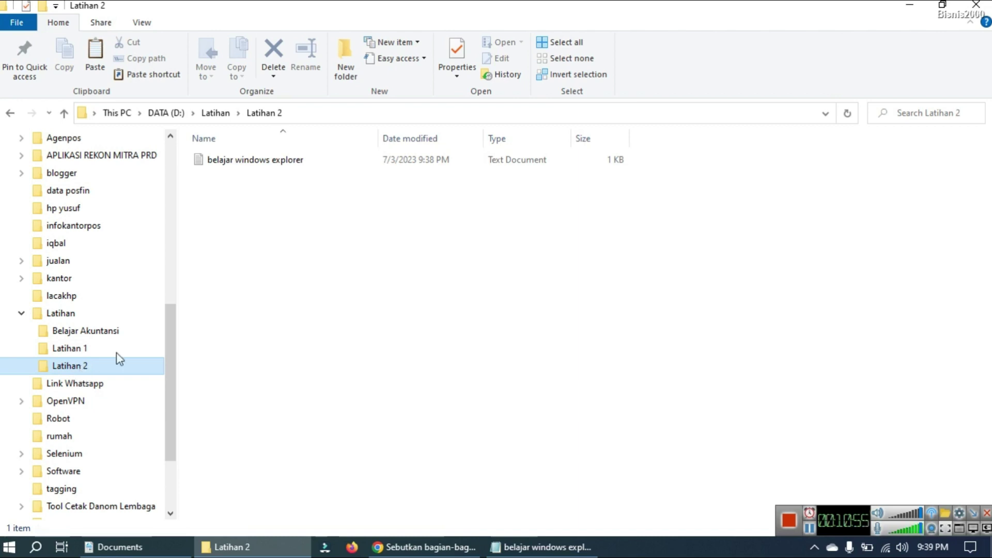
- Move the belajar windows explorer file from Latihan 1 into the Belajar Akuntansi folder and check both folders
{"action": "left_click", "coordinate": [78, 349]}
{"action": "left_click", "coordinate": [266, 163]}
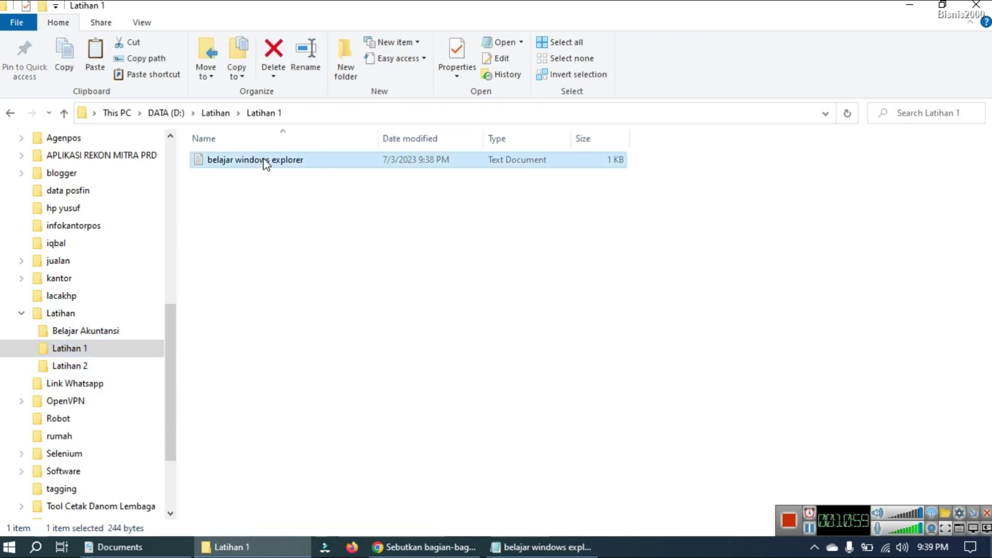
{"action": "left_click", "coordinate": [61, 313]}
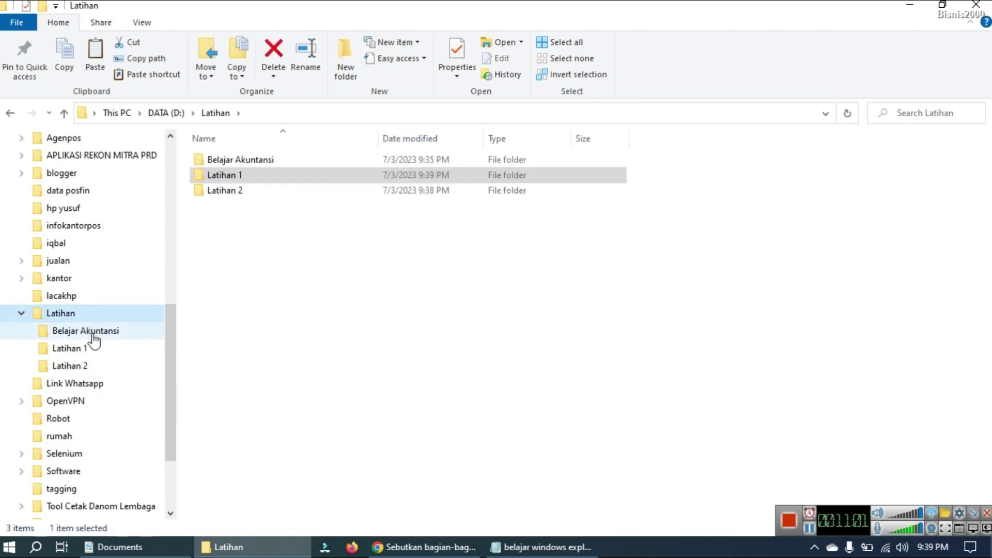
{"action": "left_click", "coordinate": [93, 333]}
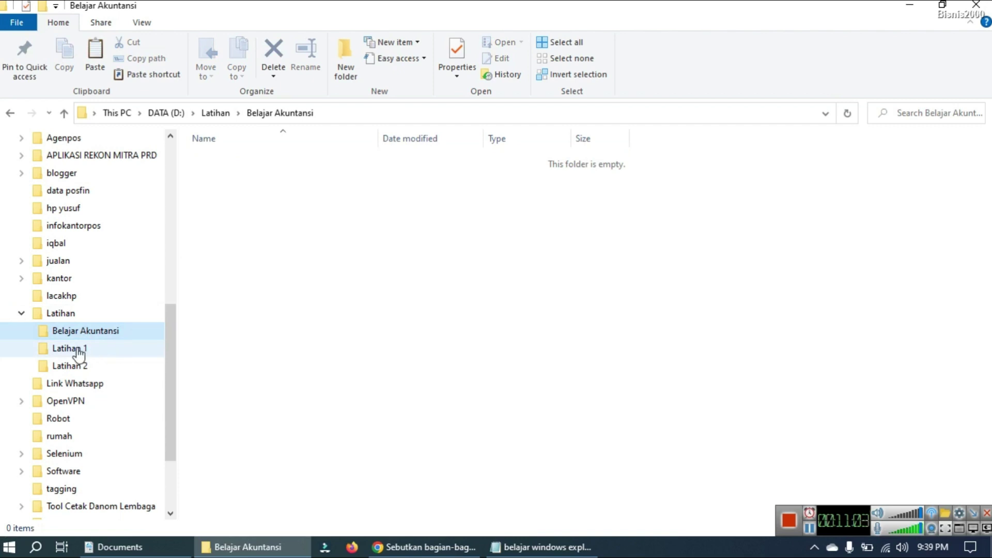
{"action": "left_click", "coordinate": [79, 350]}
{"action": "left_click", "coordinate": [278, 163]}
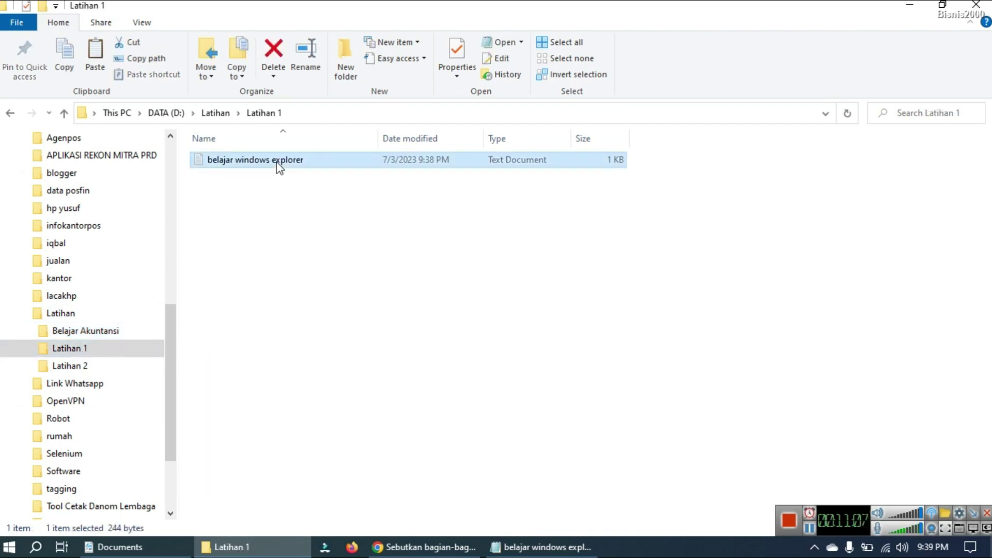
{"action": "left_click", "coordinate": [107, 333]}
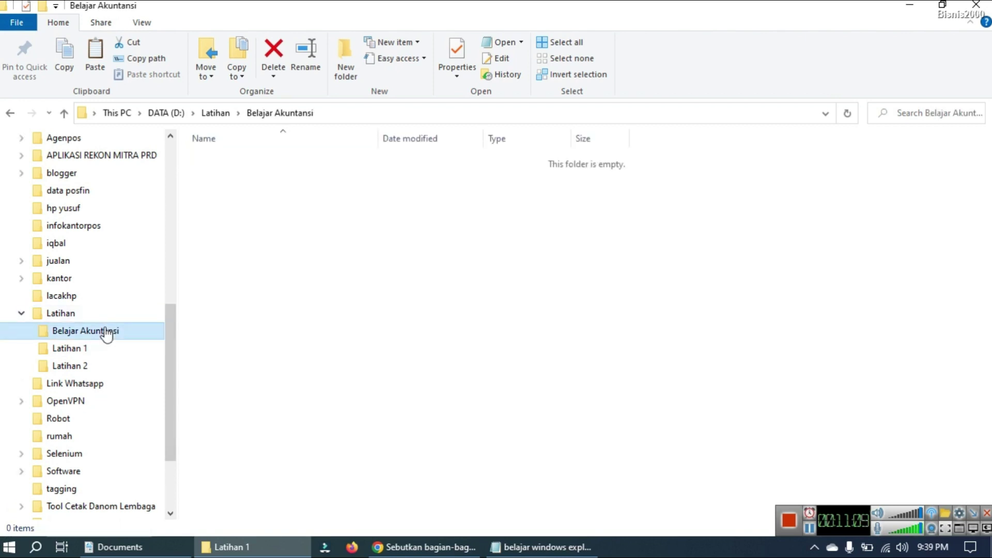
{"action": "right_click", "coordinate": [249, 217]}
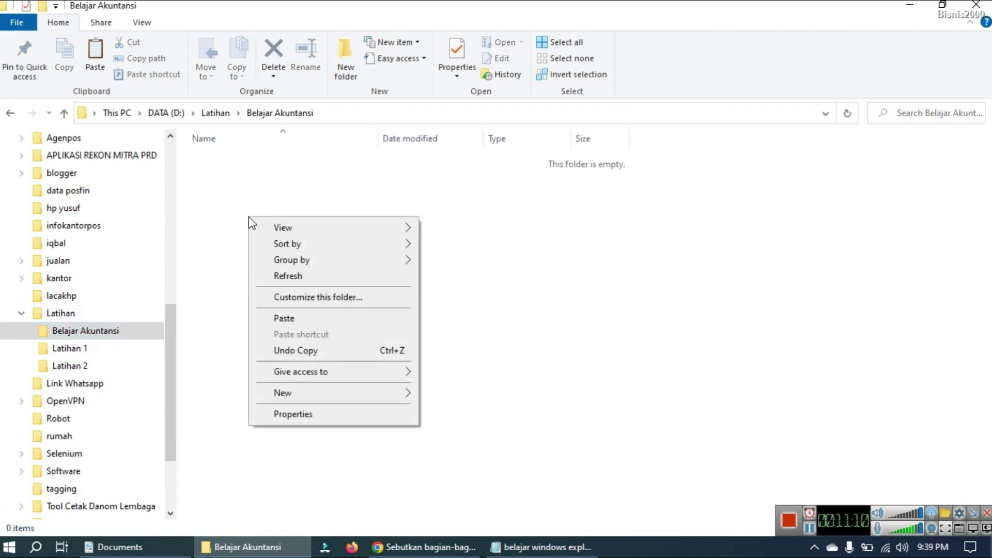
{"action": "left_click", "coordinate": [283, 318]}
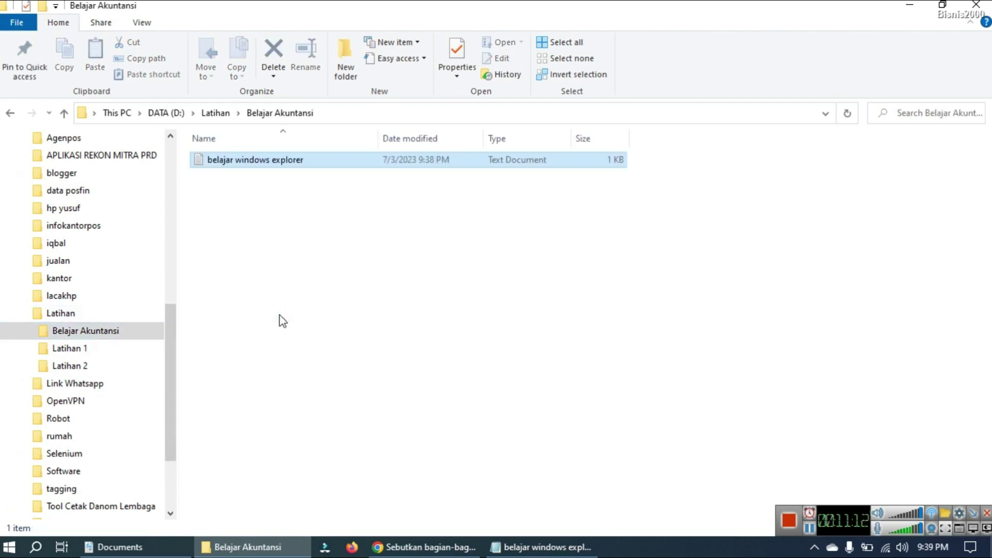
{"action": "left_click", "coordinate": [75, 354]}
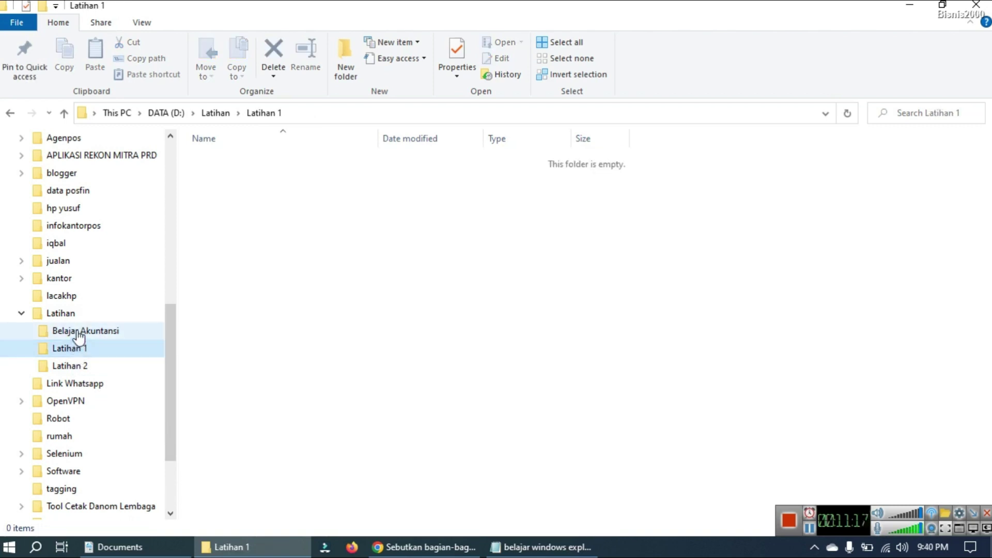
{"action": "left_click", "coordinate": [77, 333]}
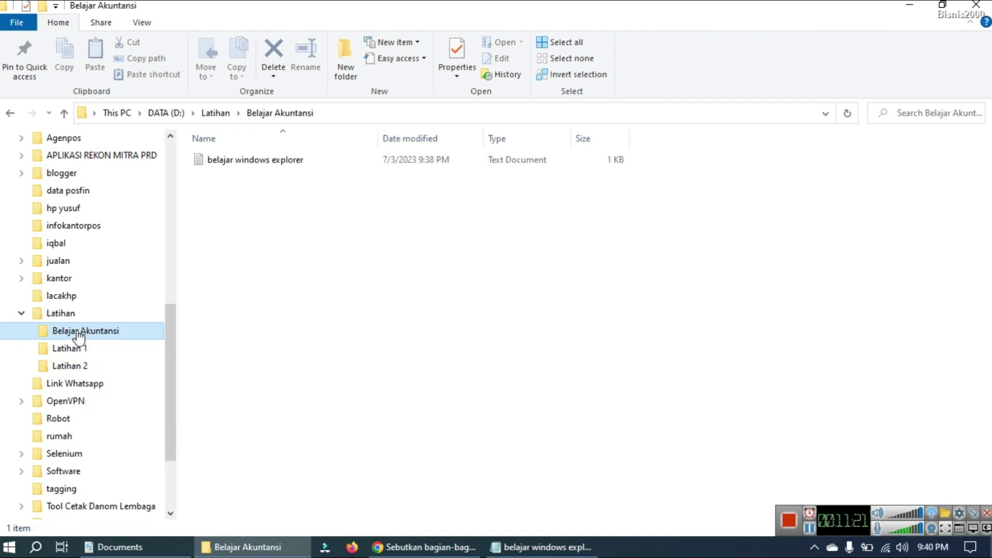
- Recheck the contents of Latihan 2, Latihan 1 and Belajar Akuntansi, and glance at the lesson outline in Notepad
{"action": "left_click", "coordinate": [73, 368]}
{"action": "left_click", "coordinate": [70, 351]}
{"action": "left_click", "coordinate": [75, 332]}
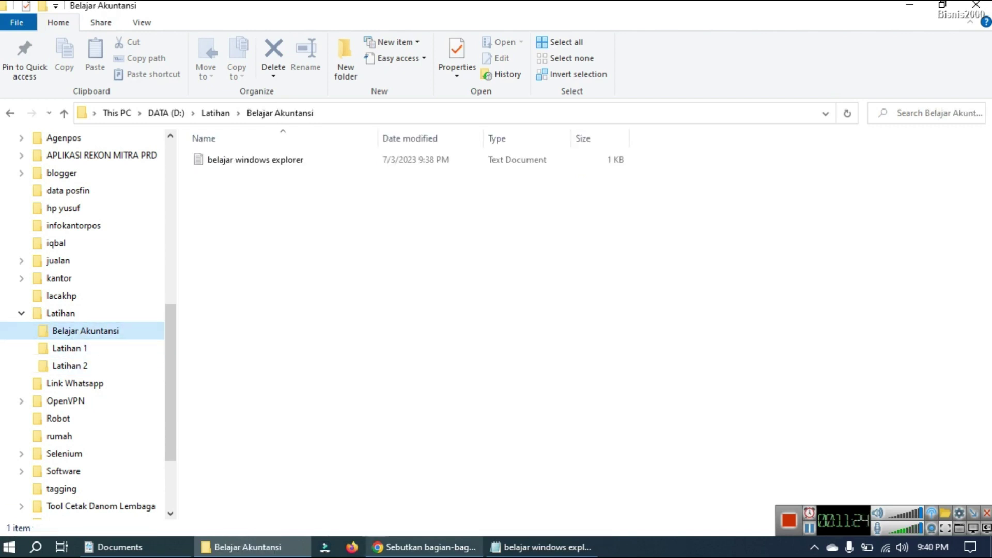
{"action": "left_click", "coordinate": [542, 548]}
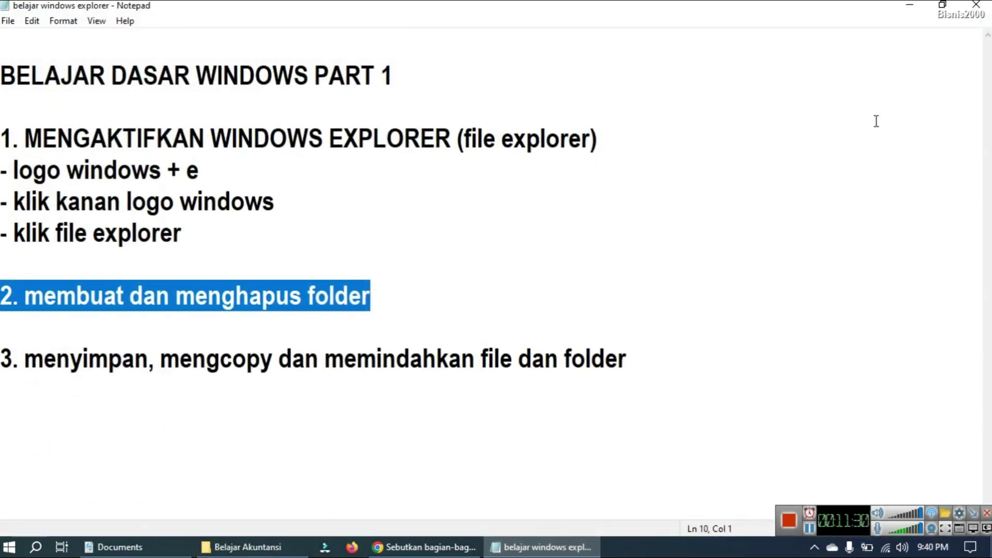
{"action": "left_click", "coordinate": [911, 9]}
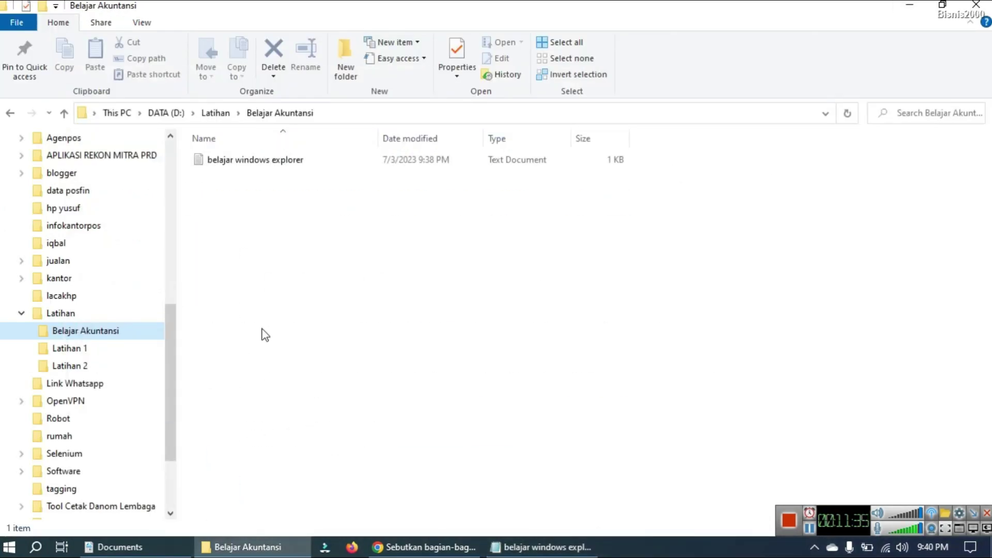
- Create a new folder named Rumah inside the Latihan folder
{"action": "left_click", "coordinate": [57, 315]}
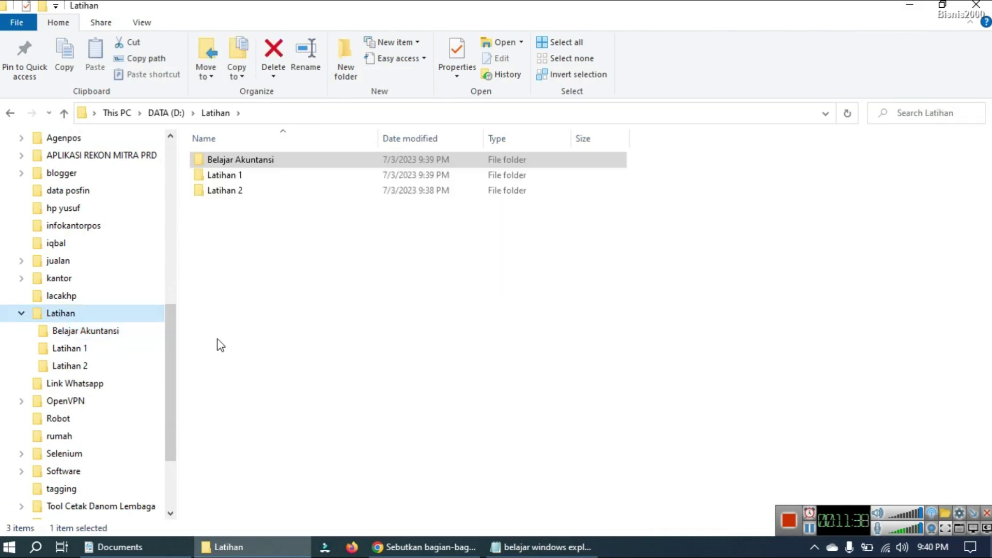
{"action": "left_click", "coordinate": [207, 293]}
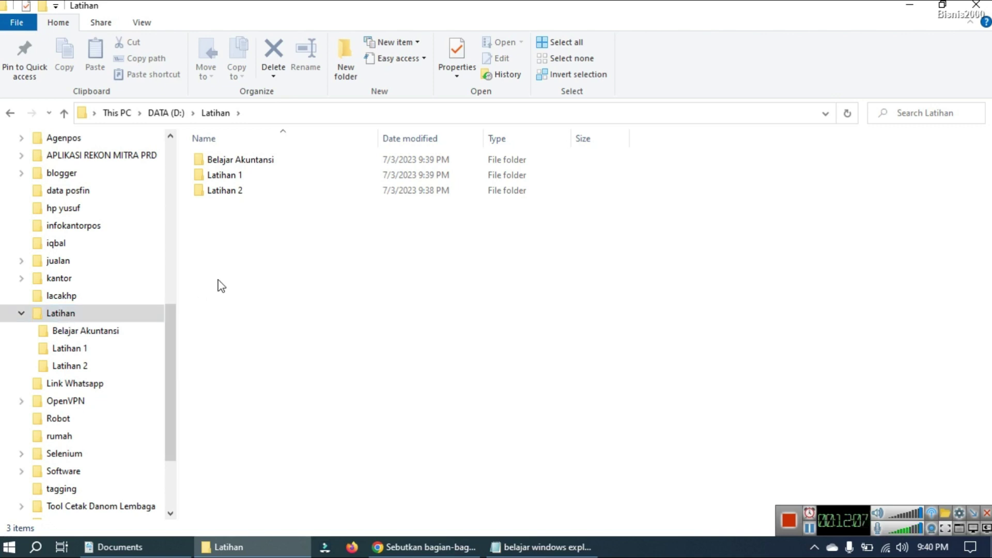
{"action": "right_click", "coordinate": [219, 284]}
{"action": "left_click", "coordinate": [485, 291]}
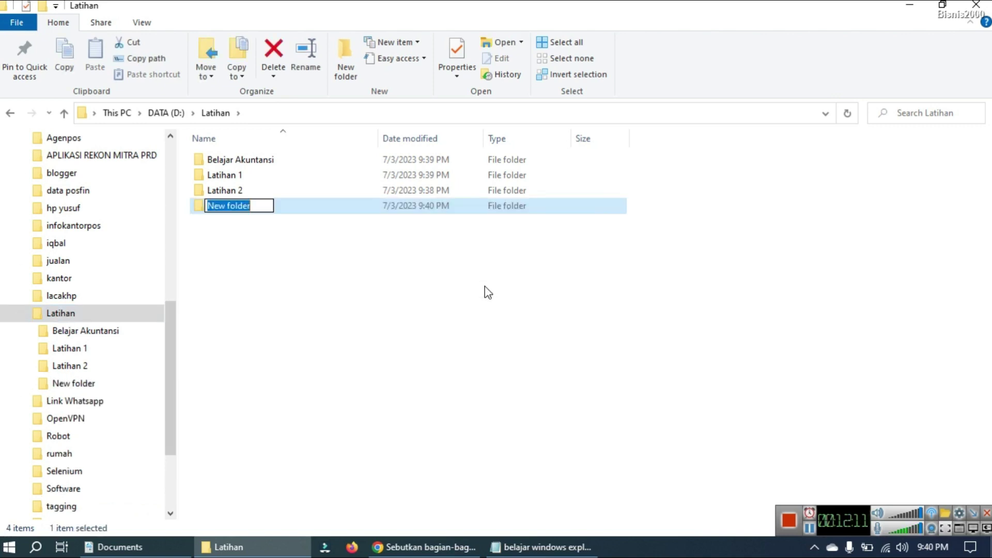
{"action": "type", "text": "Rumah"}
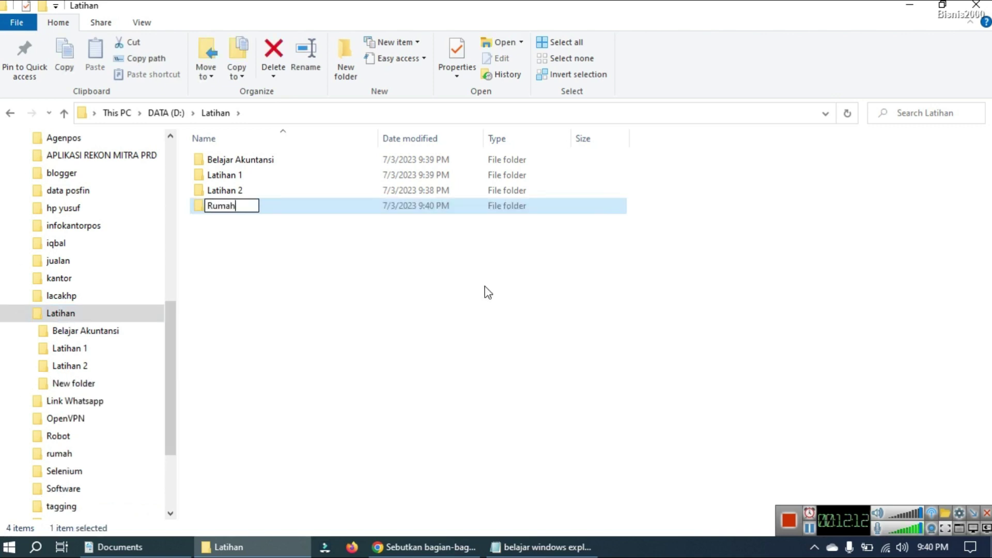
{"action": "key", "text": "Return"}
- Open the Rumah folder and create a subfolder named Kamar 1 in it
{"action": "double_click", "coordinate": [215, 209]}
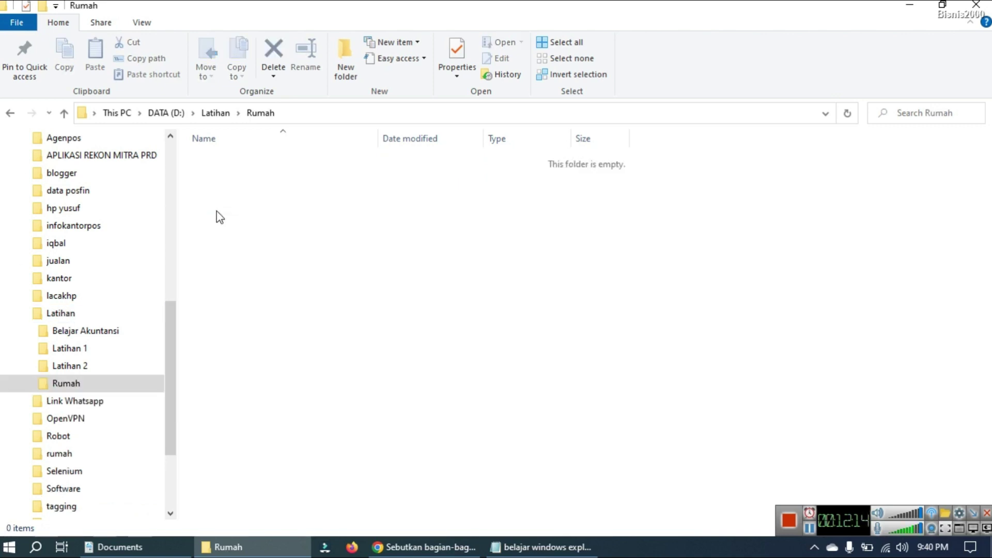
{"action": "right_click", "coordinate": [215, 244]}
{"action": "mouse_move", "coordinate": [292, 421]}
{"action": "left_click", "coordinate": [468, 255]}
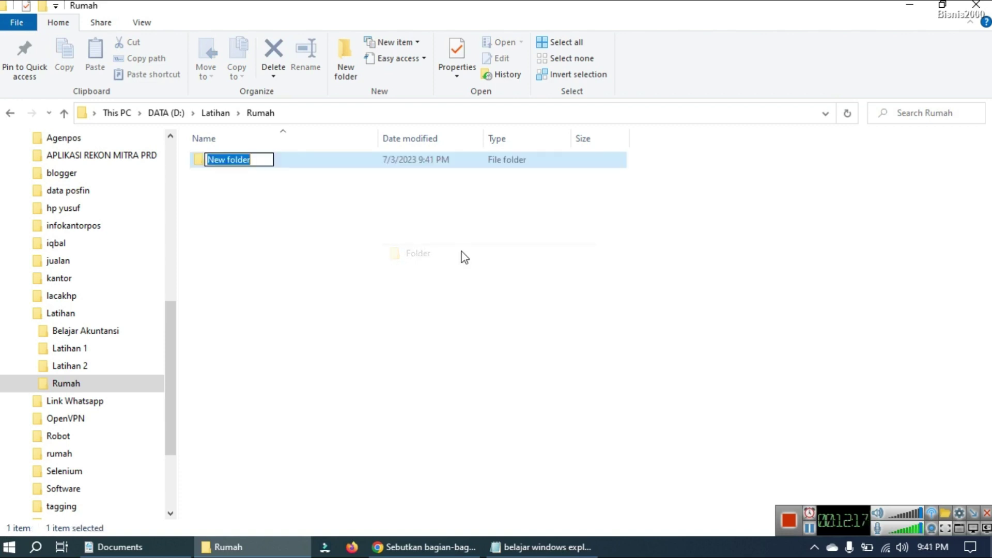
{"action": "type", "text": "Kamar 1"}
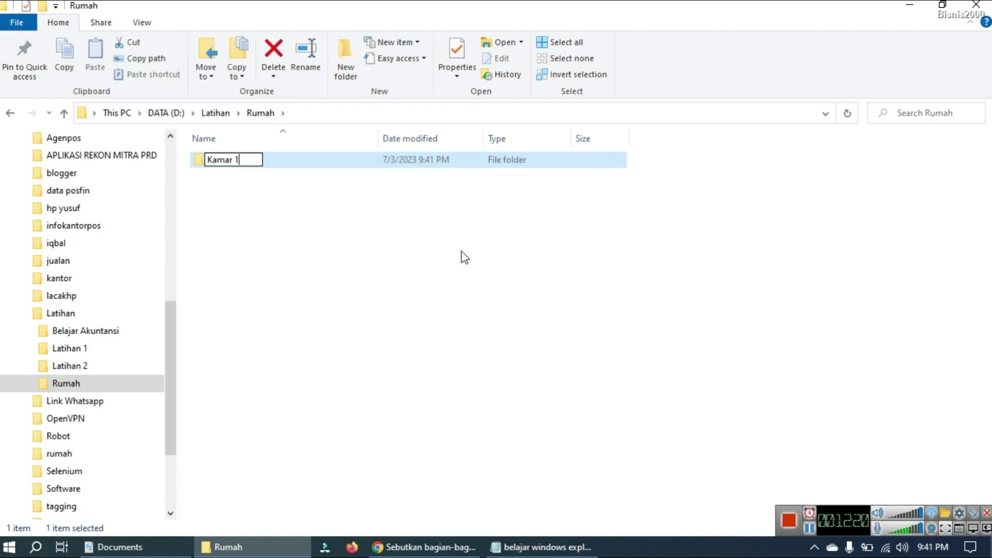
{"action": "key", "text": "Return"}
{"action": "left_click", "coordinate": [263, 274]}
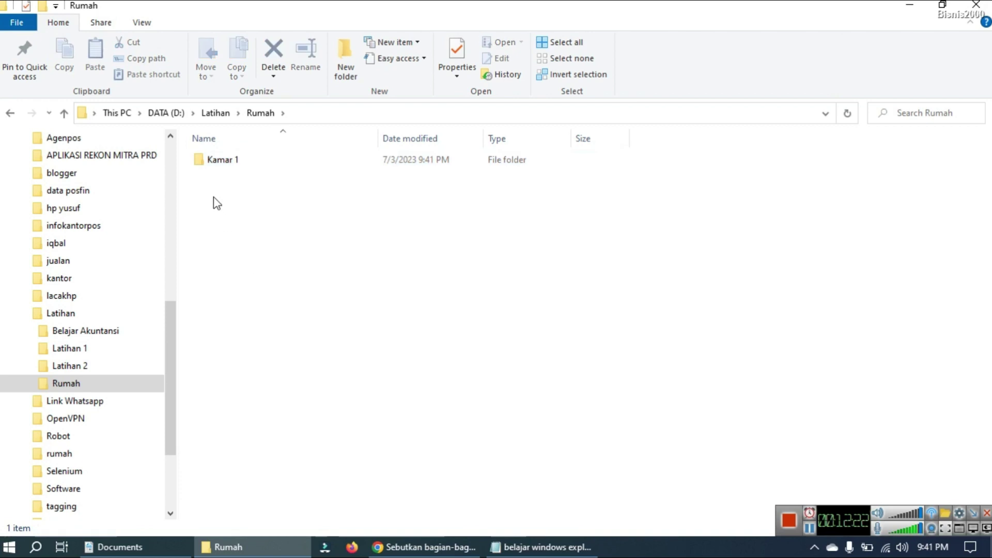
- Copy the Kamar 1 folder and paste it twice into the same Rumah folder
{"action": "left_click", "coordinate": [215, 167]}
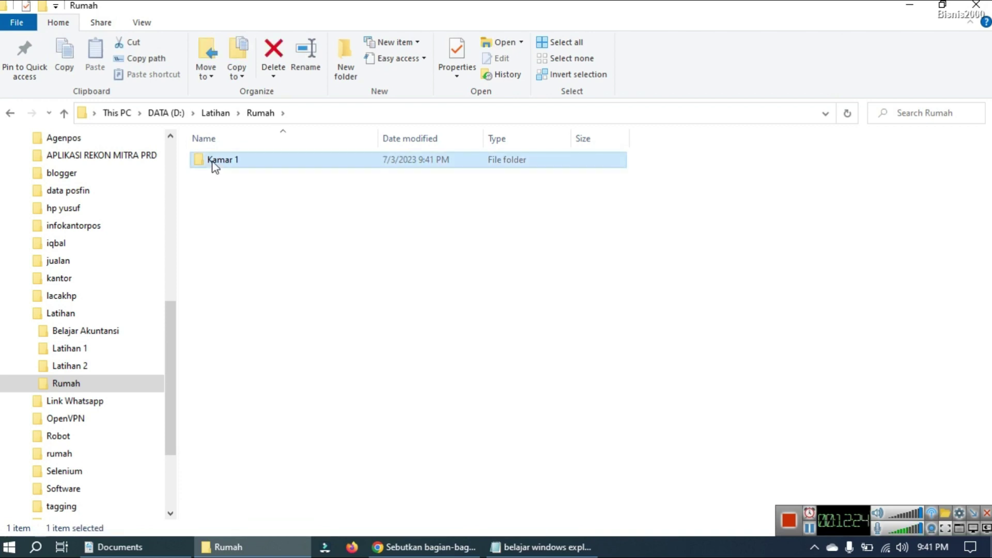
{"action": "key", "text": "ctrl+c"}
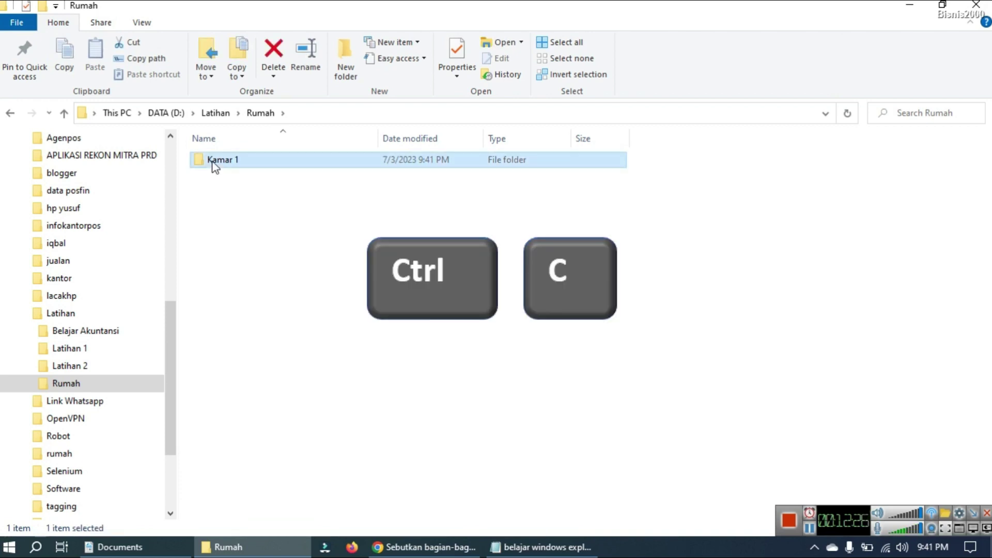
{"action": "left_click", "coordinate": [250, 257]}
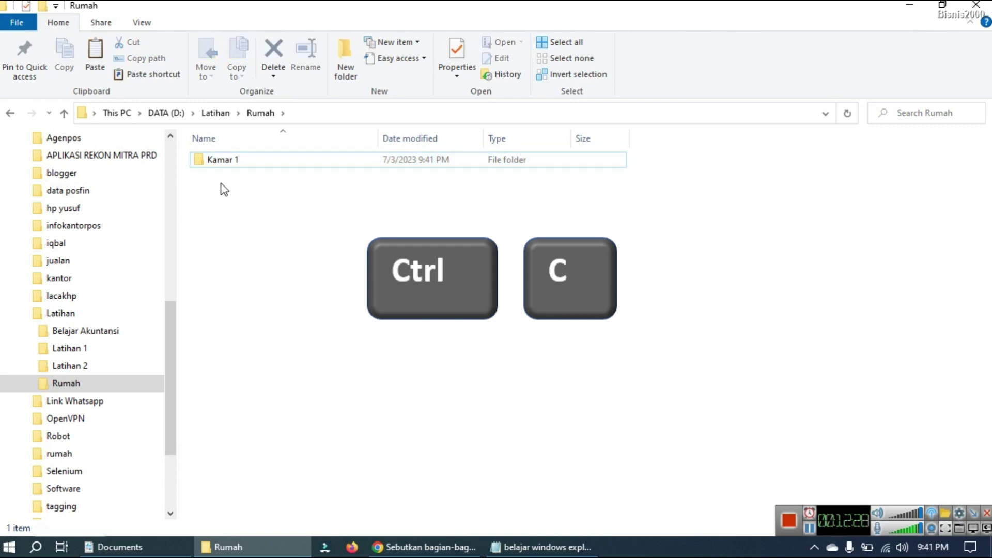
{"action": "left_click", "coordinate": [217, 168]}
{"action": "left_click", "coordinate": [279, 270]}
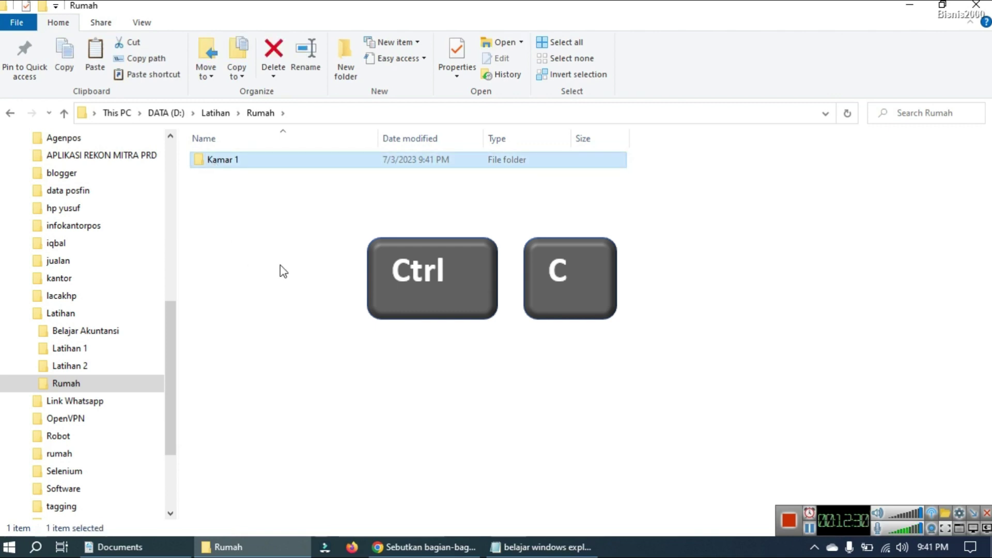
{"action": "key", "text": "ctrl+v"}
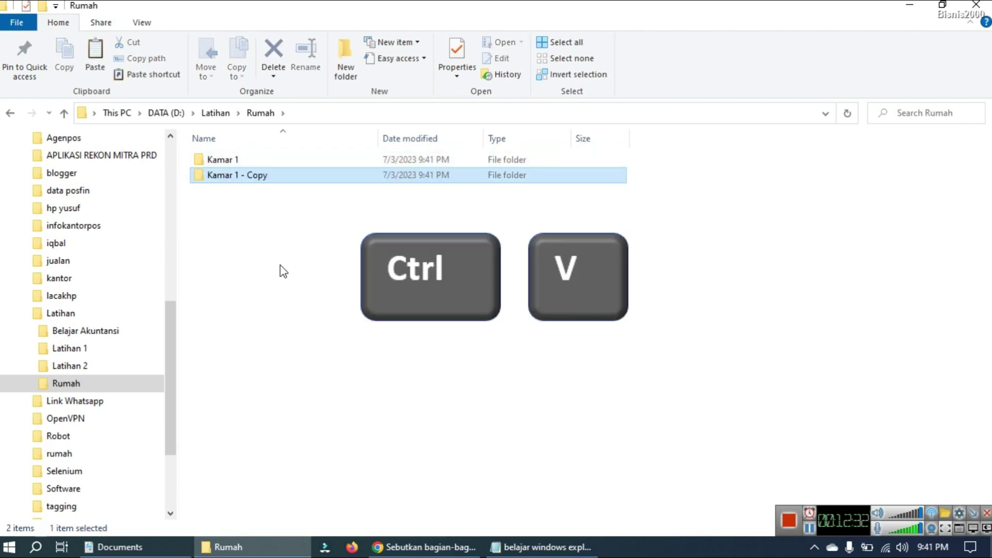
{"action": "key", "text": "ctrl+v"}
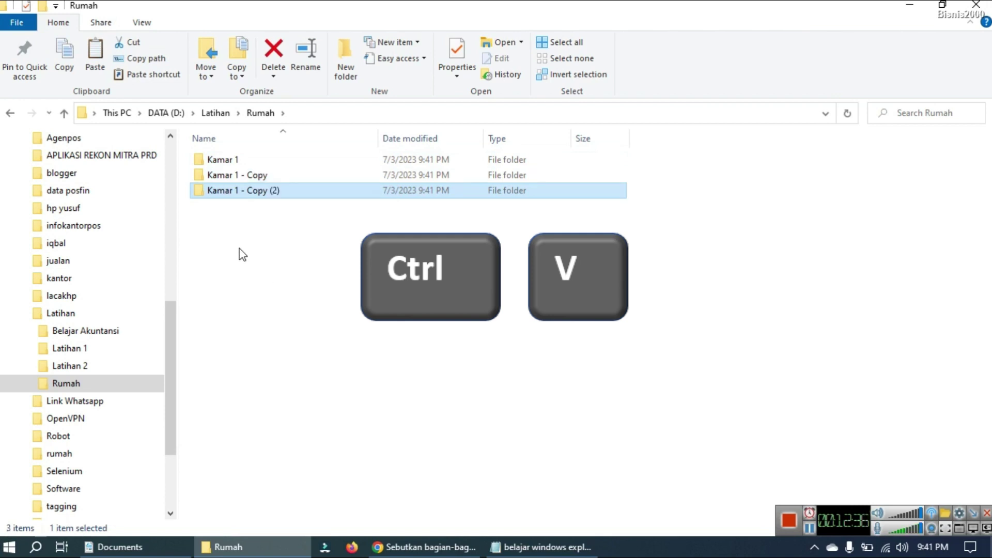
- Rename the first copy of the Kamar 1 folder as Kamar 2
{"action": "key", "text": "Up"}
{"action": "key", "text": "Up"}
{"action": "key", "text": "Down"}
{"action": "key", "text": "F2"}
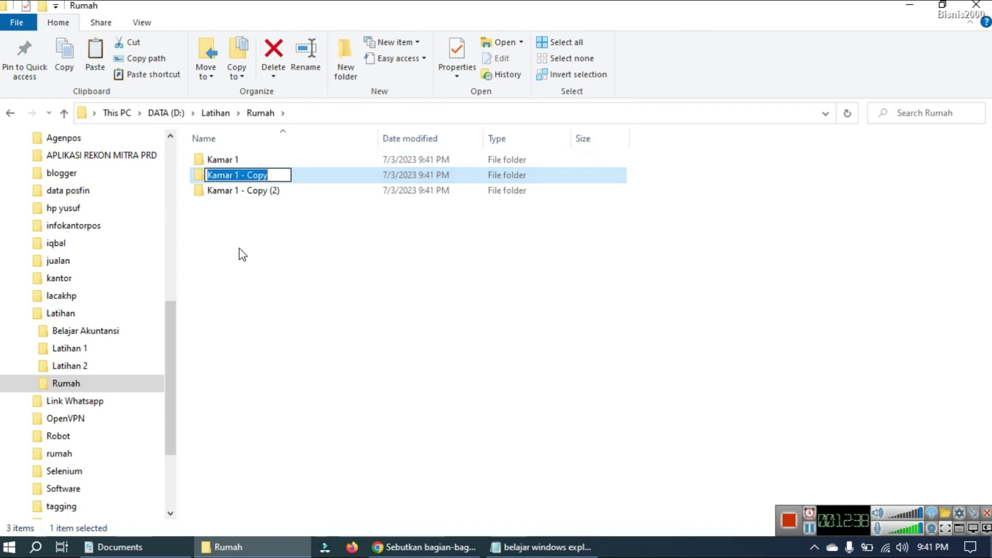
{"action": "key", "text": "Right"}
{"action": "key", "text": "BackSpace"}
{"action": "key", "text": "BackSpace"}
{"action": "key", "text": "BackSpace"}
{"action": "key", "text": "BackSpace"}
{"action": "key", "text": "BackSpace"}
{"action": "key", "text": "BackSpace"}
{"action": "key", "text": "BackSpace"}
{"action": "key", "text": "BackSpace"}
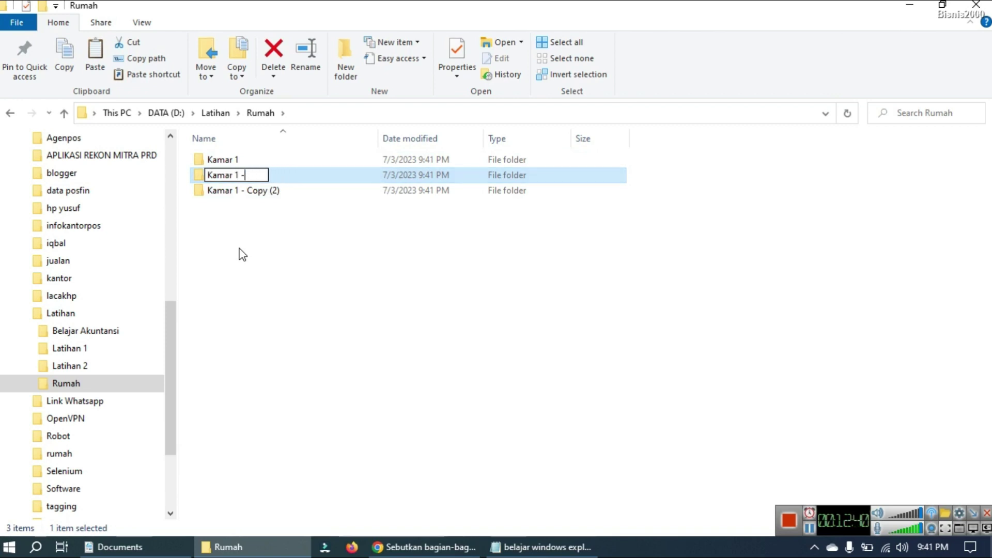
{"action": "type", "text": "2"}
{"action": "key", "text": "Return"}
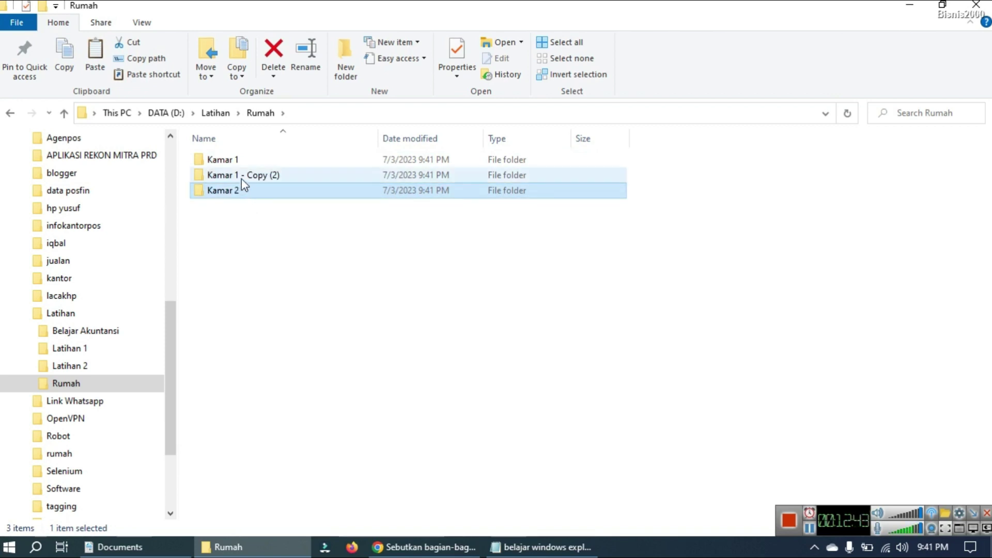
- Rename the remaining copy, Kamar 1 - Copy (2), as Kamar 3
{"action": "left_click", "coordinate": [243, 180]}
{"action": "key", "text": "F2"}
{"action": "key", "text": "Right"}
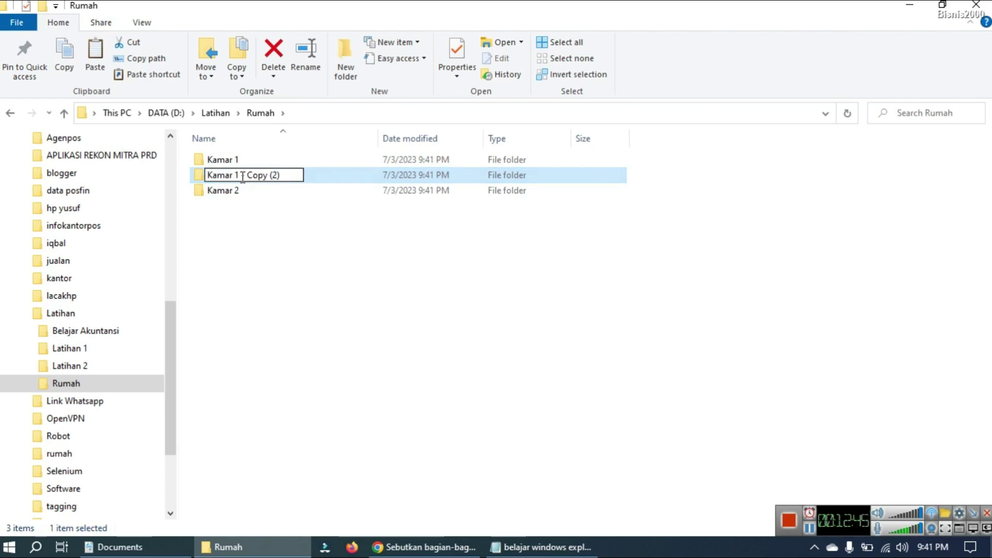
{"action": "key", "text": "BackSpace"}
{"action": "key", "text": "BackSpace"}
{"action": "key", "text": "BackSpace"}
{"action": "key", "text": "BackSpace"}
{"action": "key", "text": "BackSpace"}
{"action": "key", "text": "BackSpace"}
{"action": "key", "text": "BackSpace"}
{"action": "key", "text": "BackSpace"}
{"action": "key", "text": "BackSpace"}
{"action": "key", "text": "BackSpace"}
{"action": "key", "text": "BackSpace"}
{"action": "key", "text": "BackSpace"}
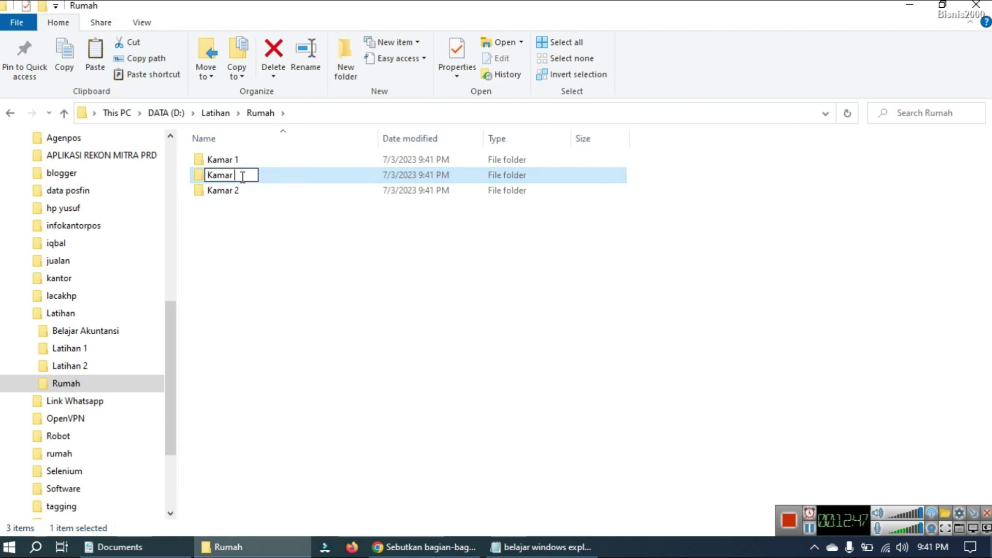
{"action": "type", "text": "3"}
{"action": "key", "text": "Return"}
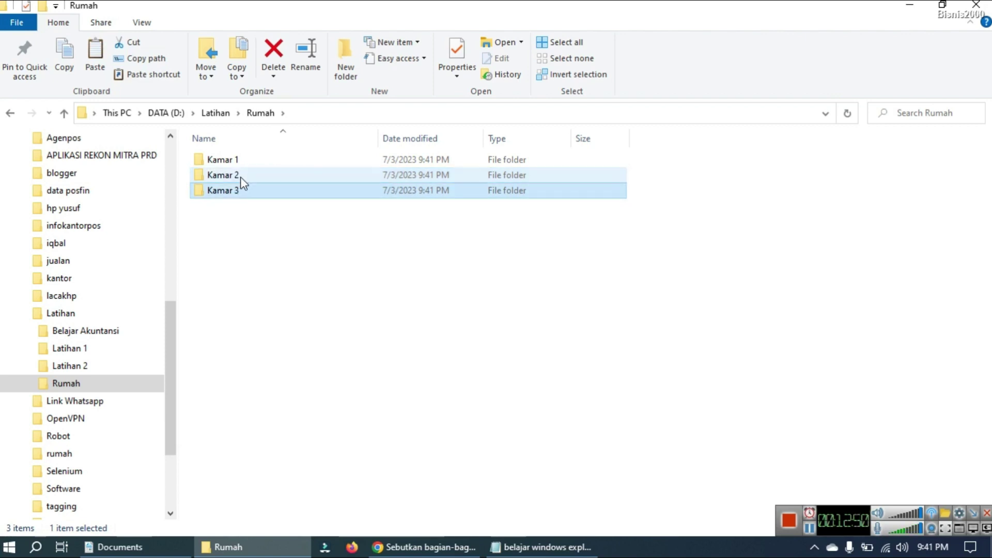
- Move the Rumah folder with its subfolders out of Latihan to the root of the DATA (D:) drive
{"action": "left_click", "coordinate": [61, 387]}
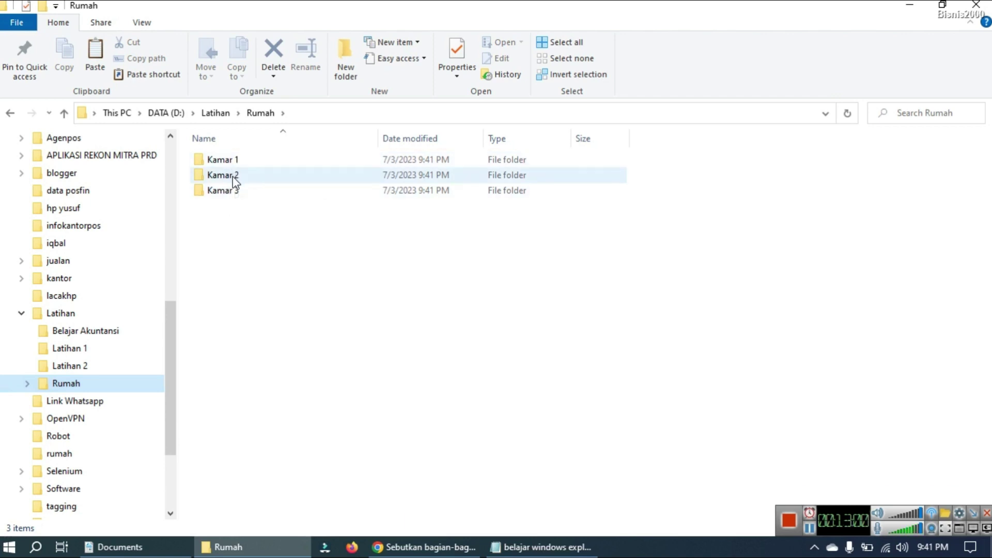
{"action": "right_click", "coordinate": [64, 388]}
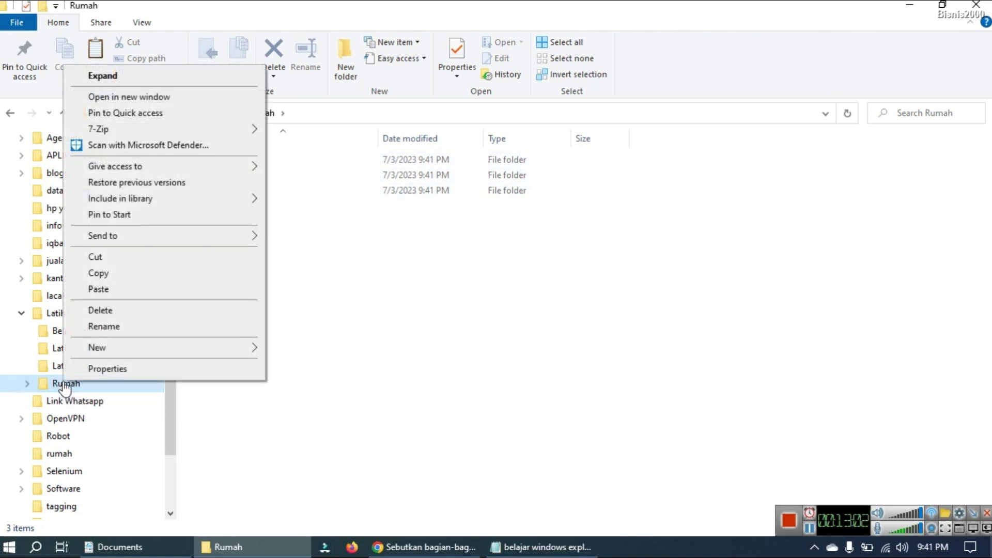
{"action": "left_click", "coordinate": [110, 256]}
{"action": "left_click_drag", "start_coordinate": [170, 371], "coordinate": [169, 350]}
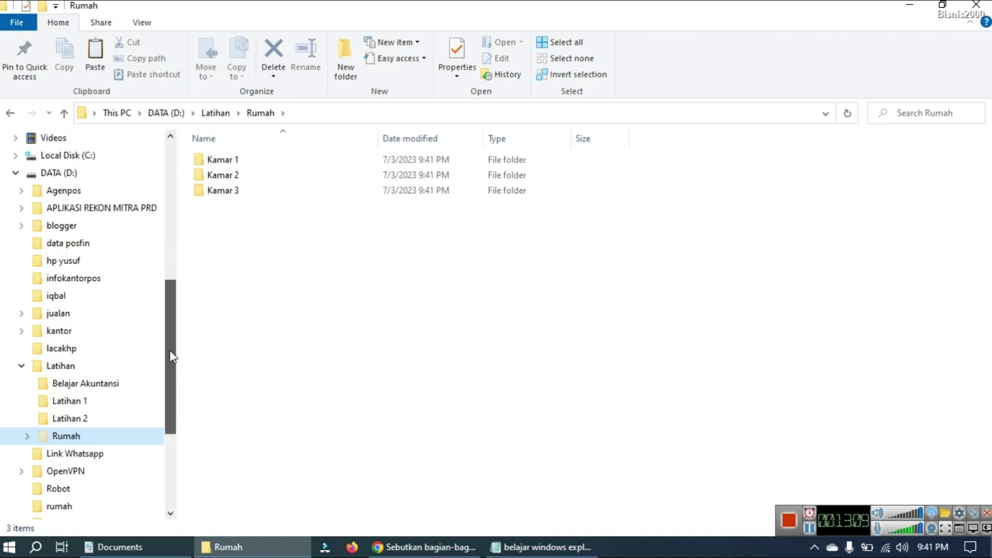
{"action": "left_click", "coordinate": [70, 174]}
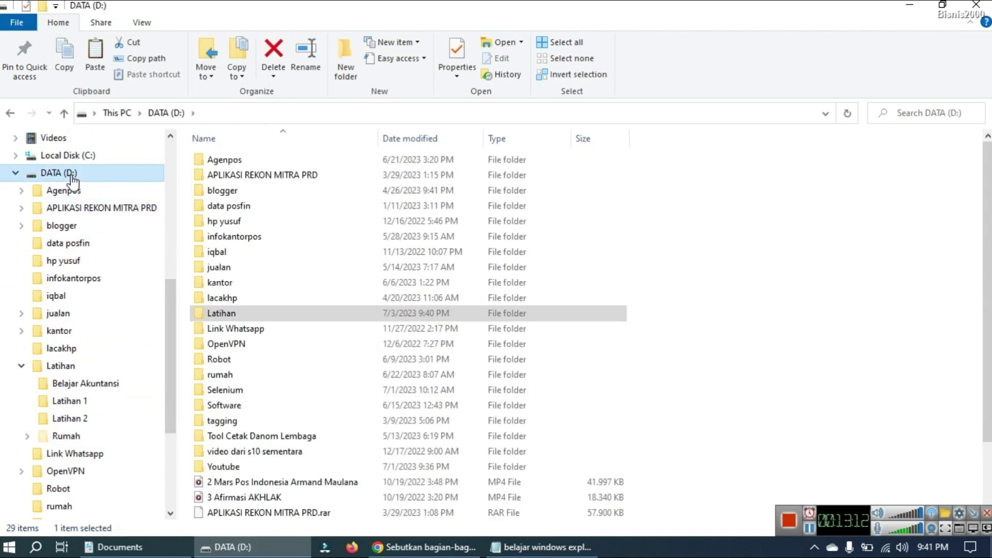
{"action": "key", "text": "ctrl+v"}
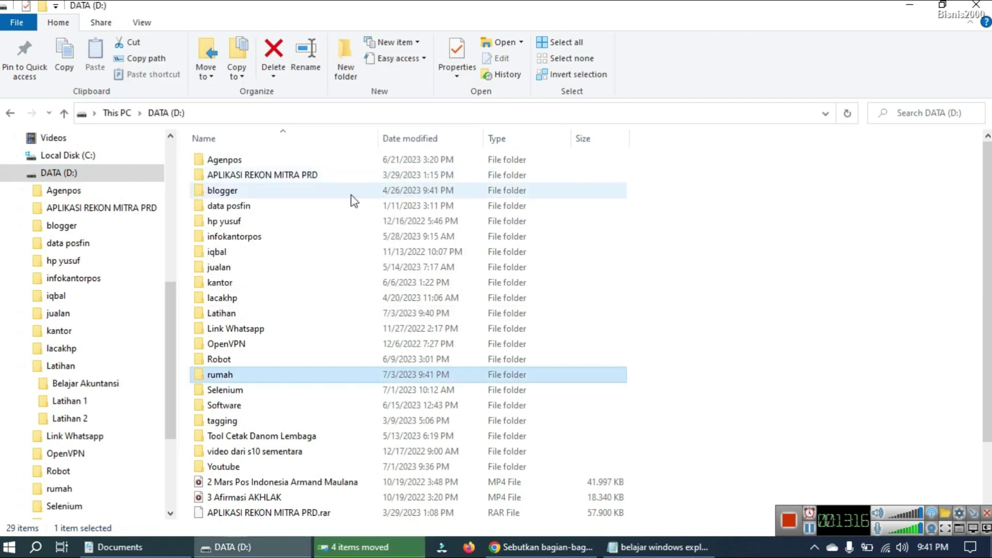
- Check the Latihan folder and the rumah folder on drive D to verify the move
{"action": "left_click", "coordinate": [61, 366]}
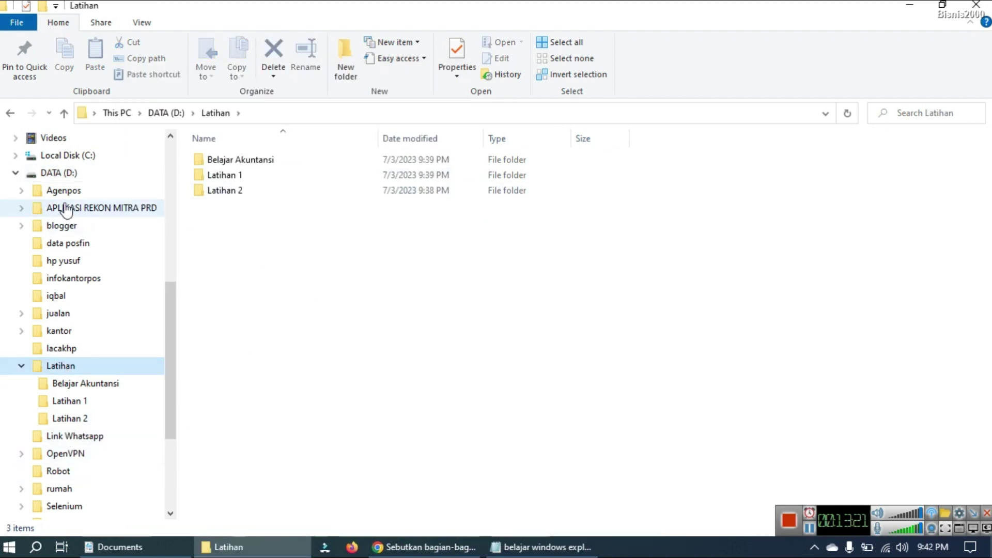
{"action": "left_click", "coordinate": [71, 174]}
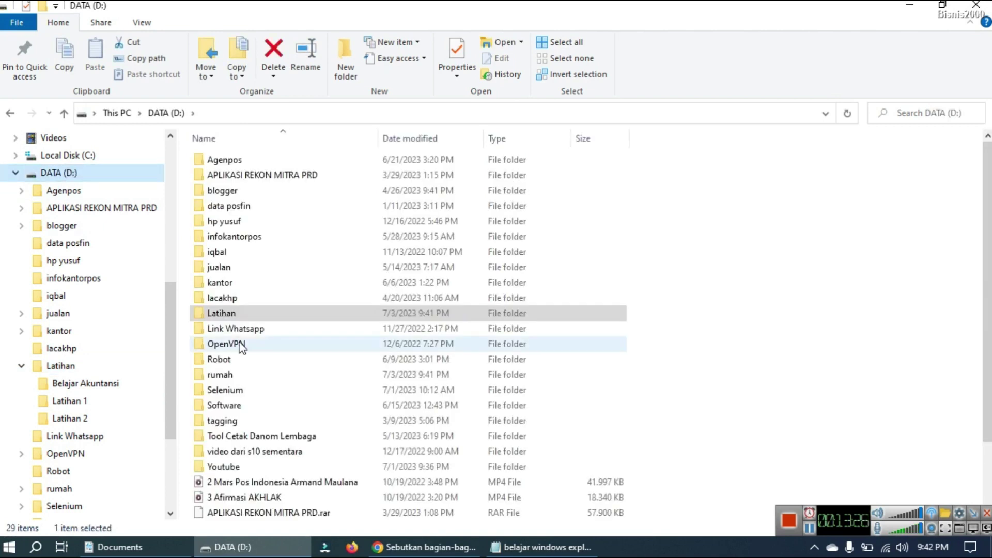
{"action": "double_click", "coordinate": [222, 374]}
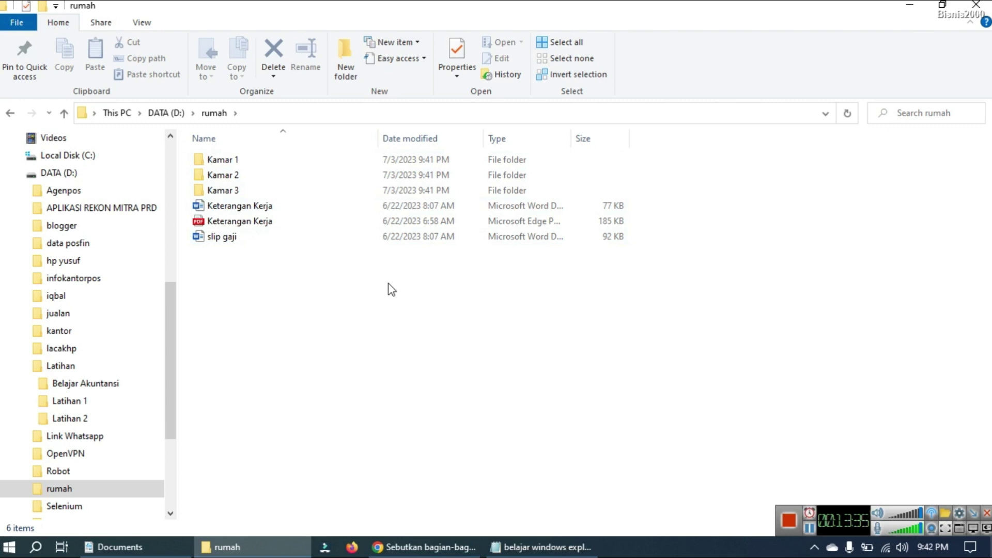
- Switch to the Notepad lesson outline and review its title and three topics, highlighting each in turn
{"action": "left_click", "coordinate": [547, 546]}
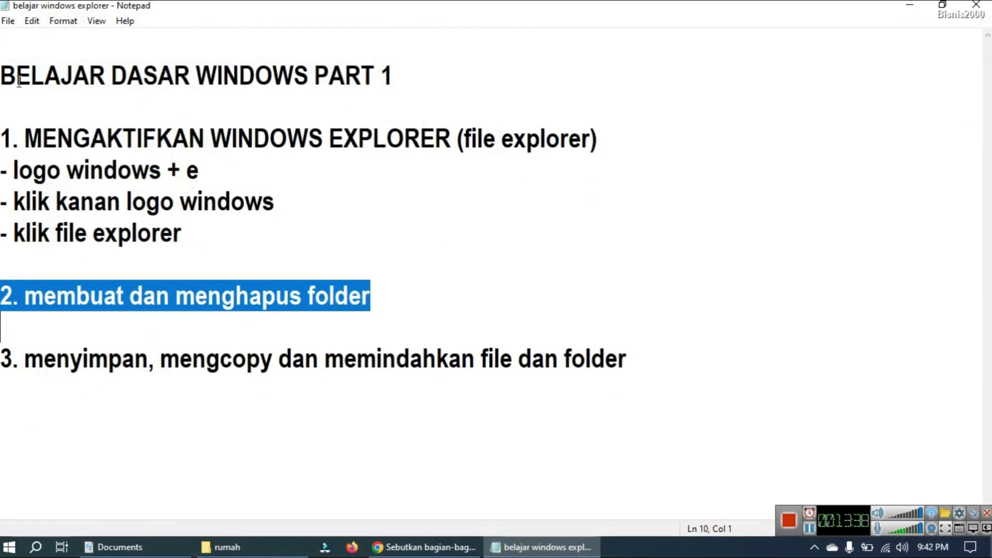
{"action": "left_click_drag", "start_coordinate": [1, 76], "coordinate": [307, 106]}
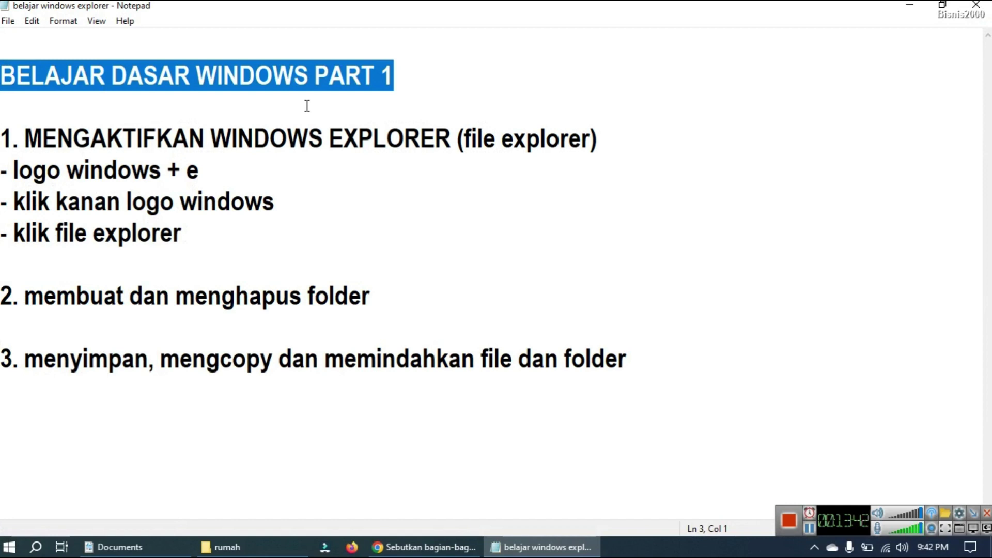
{"action": "left_click_drag", "start_coordinate": [3, 139], "coordinate": [324, 225]}
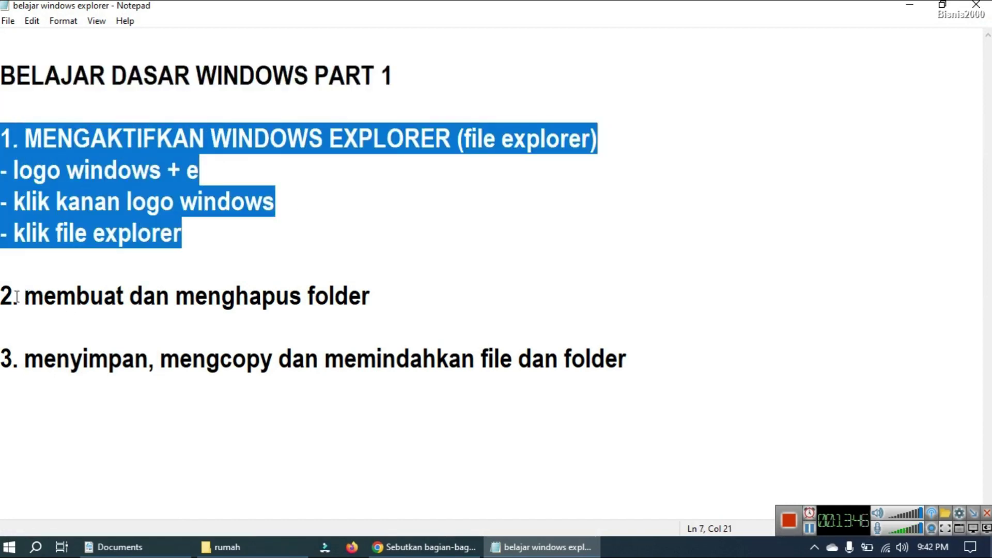
{"action": "left_click_drag", "start_coordinate": [12, 295], "coordinate": [381, 291]}
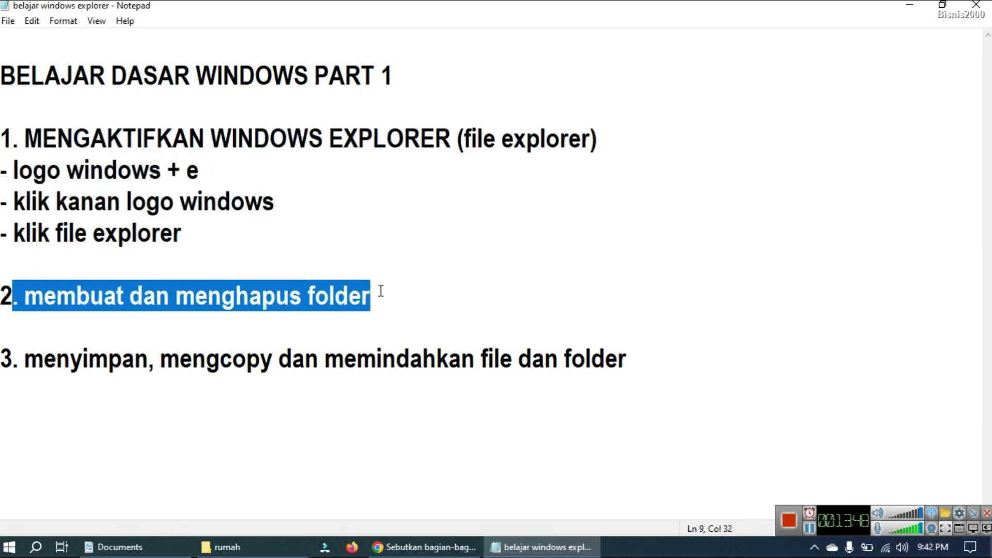
{"action": "left_click_drag", "start_coordinate": [3, 361], "coordinate": [621, 362]}
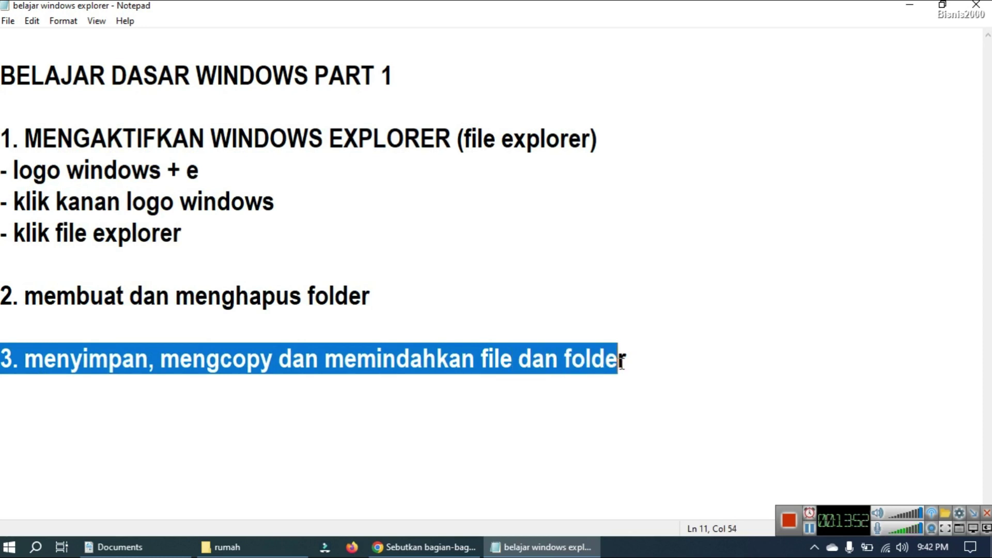